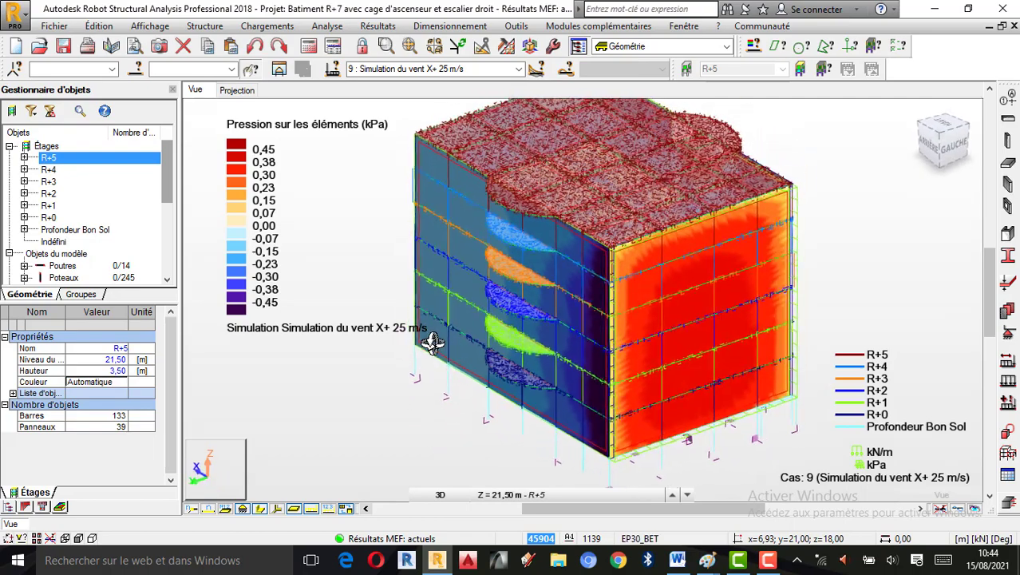
Step: Examine the X+ 25 m/s wind simulation's pressure map on the building's façades and roof from several sides
drag(413, 341, 410, 341)
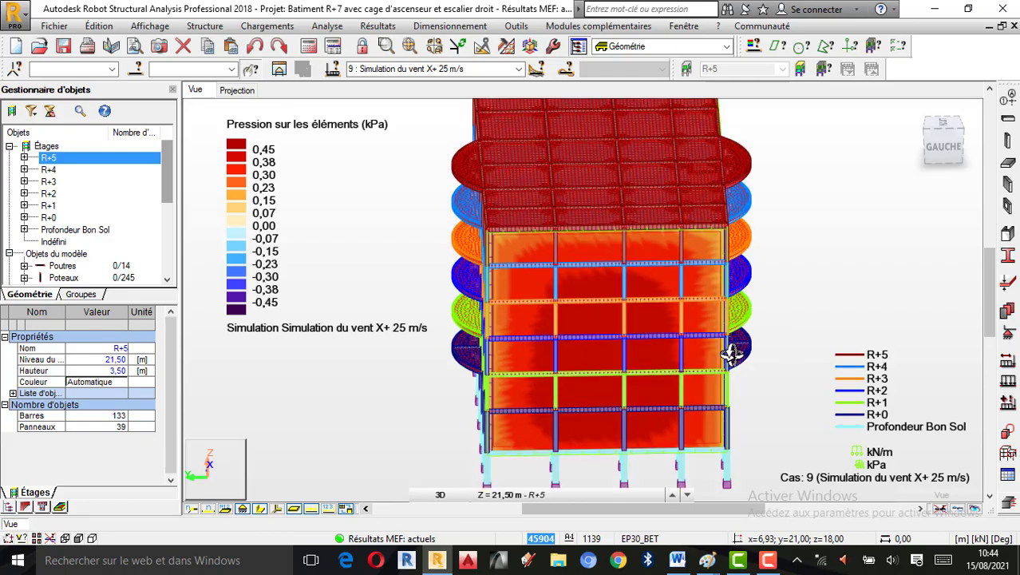
drag(744, 370, 549, 351)
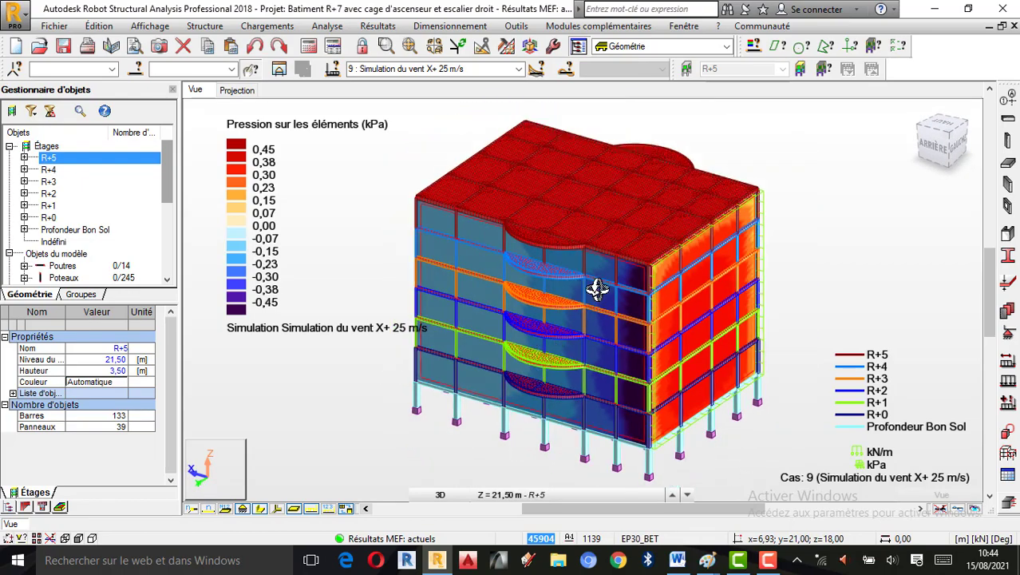
drag(597, 289, 538, 338)
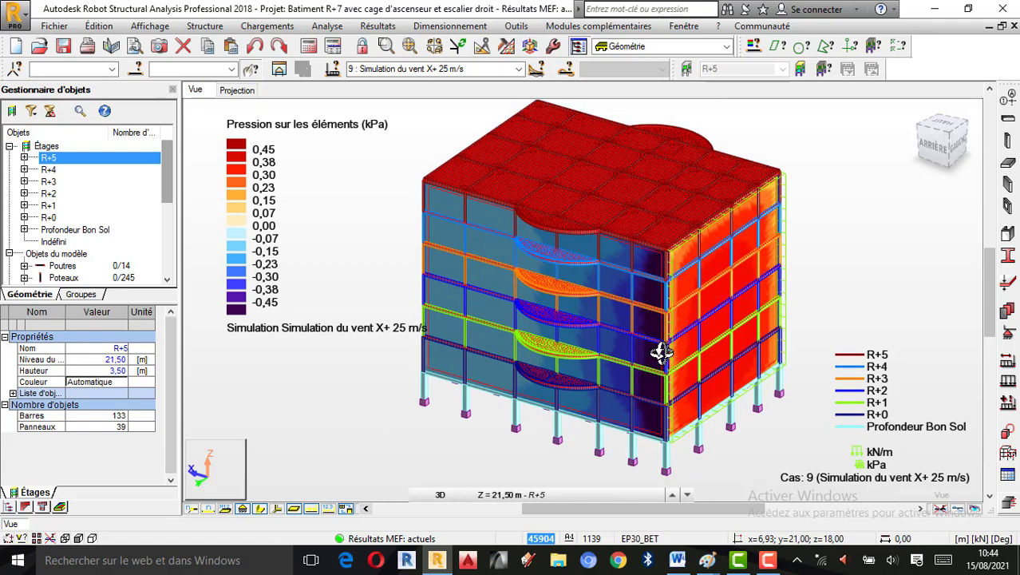
drag(661, 352, 594, 360)
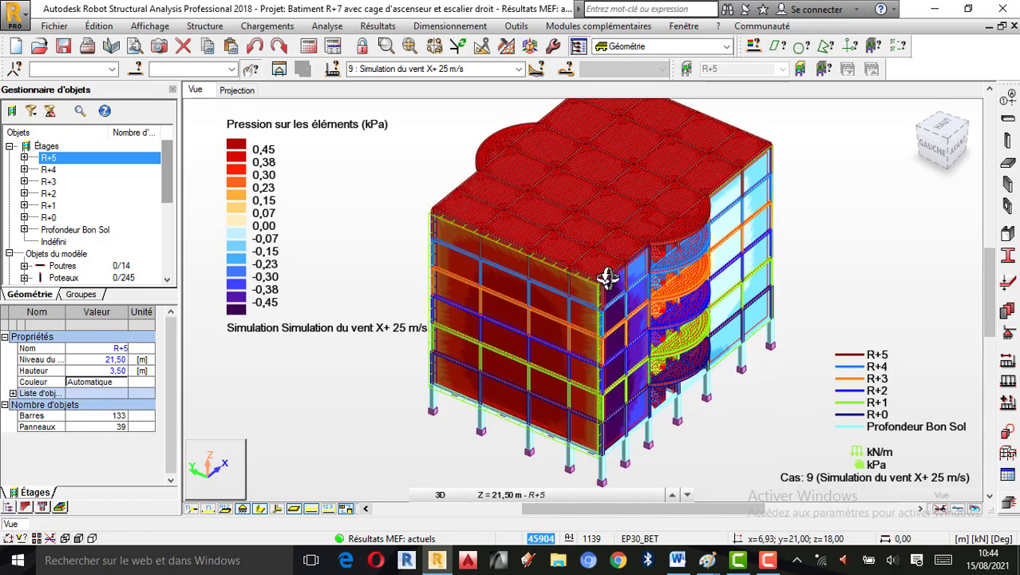
scroll(616, 245, up, 2)
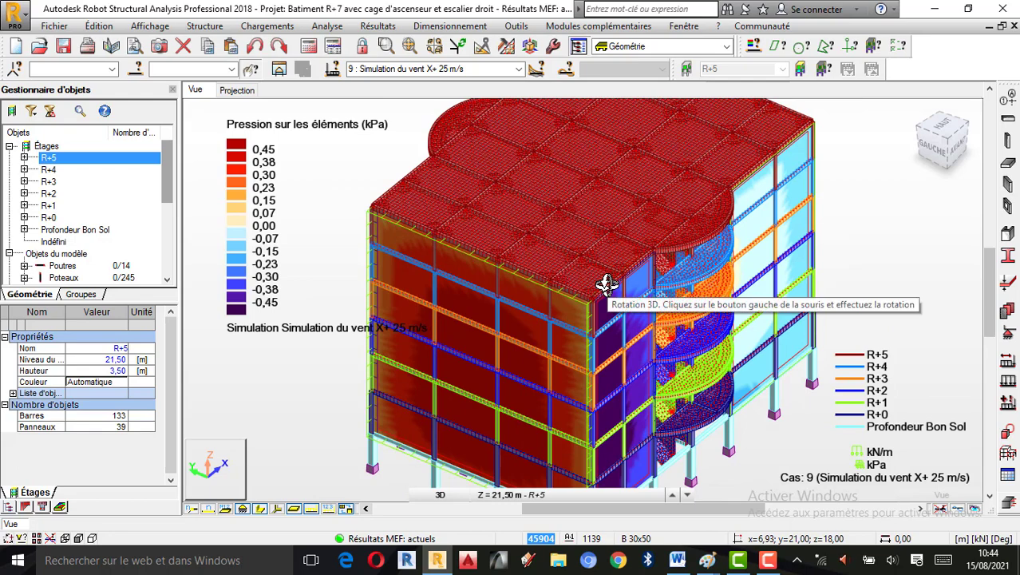
drag(607, 285, 660, 326)
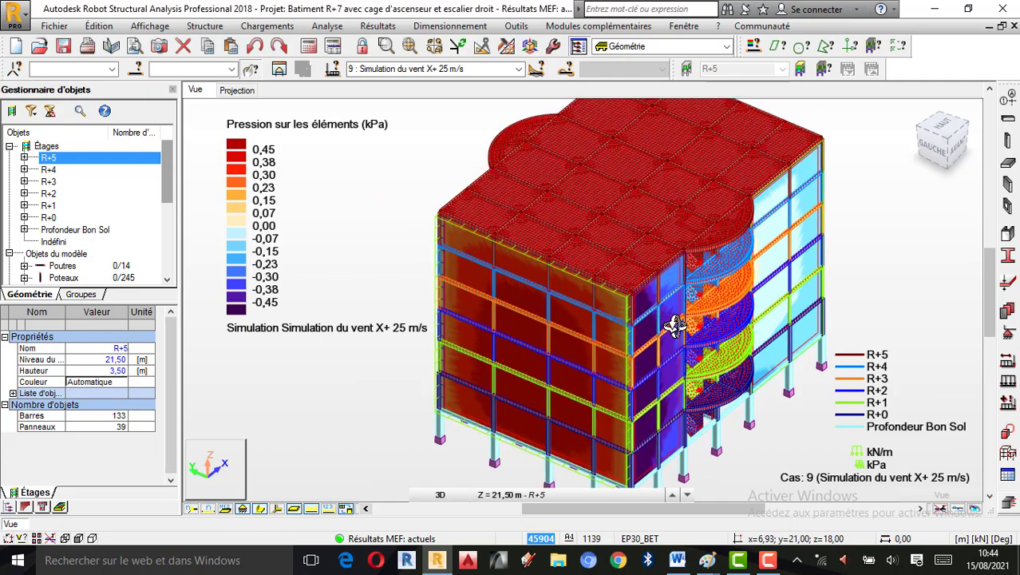
drag(793, 332, 594, 319)
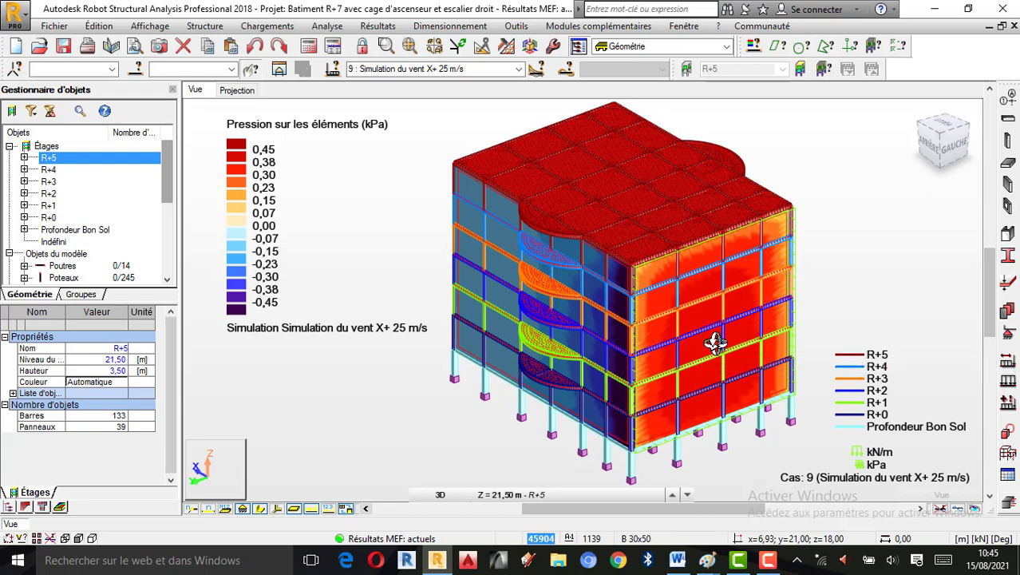
scroll(713, 341, up, 2)
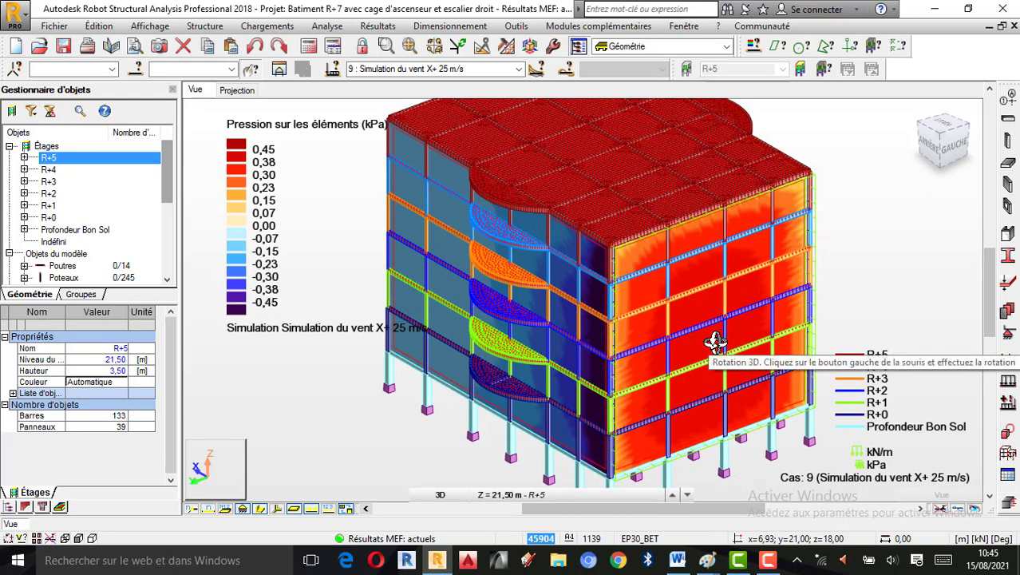
scroll(721, 332, down, 1)
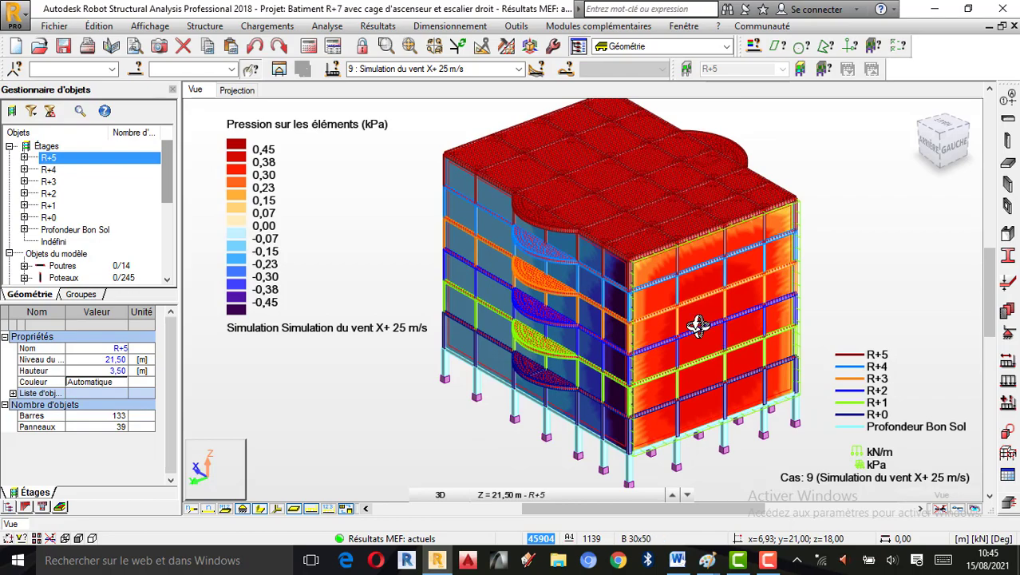
drag(710, 323, 644, 353)
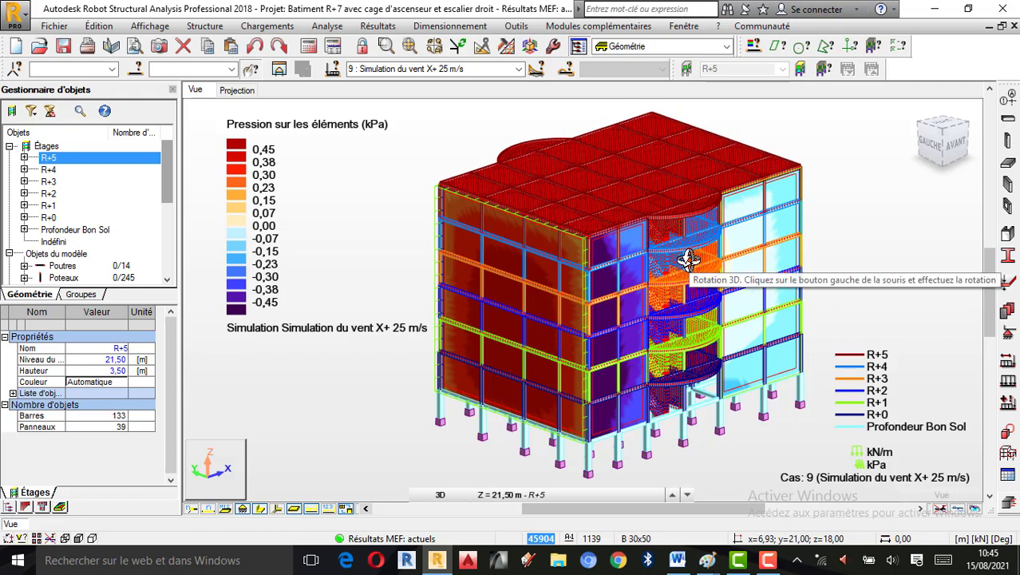
scroll(606, 296, down, 1)
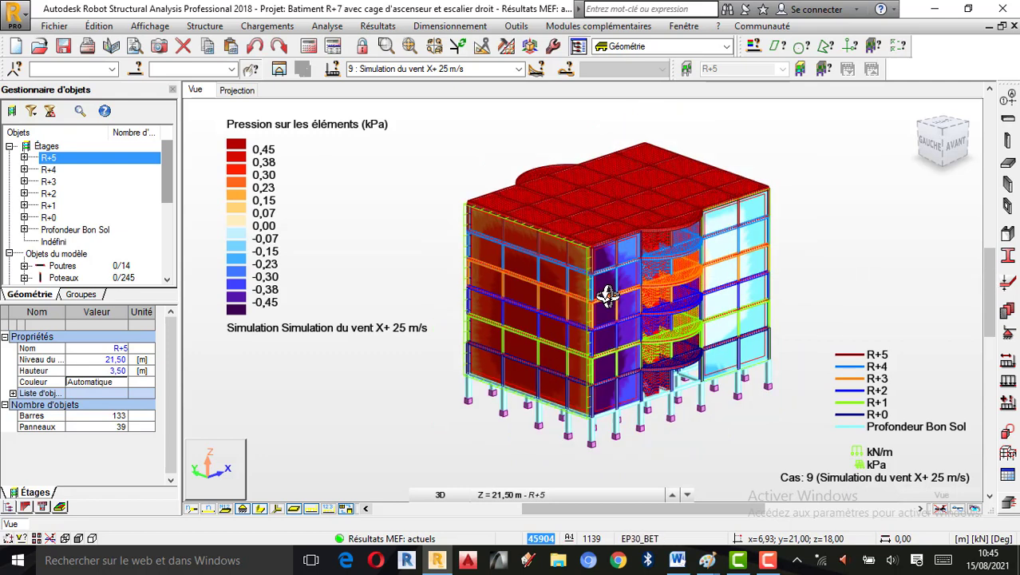
scroll(695, 245, up, 1)
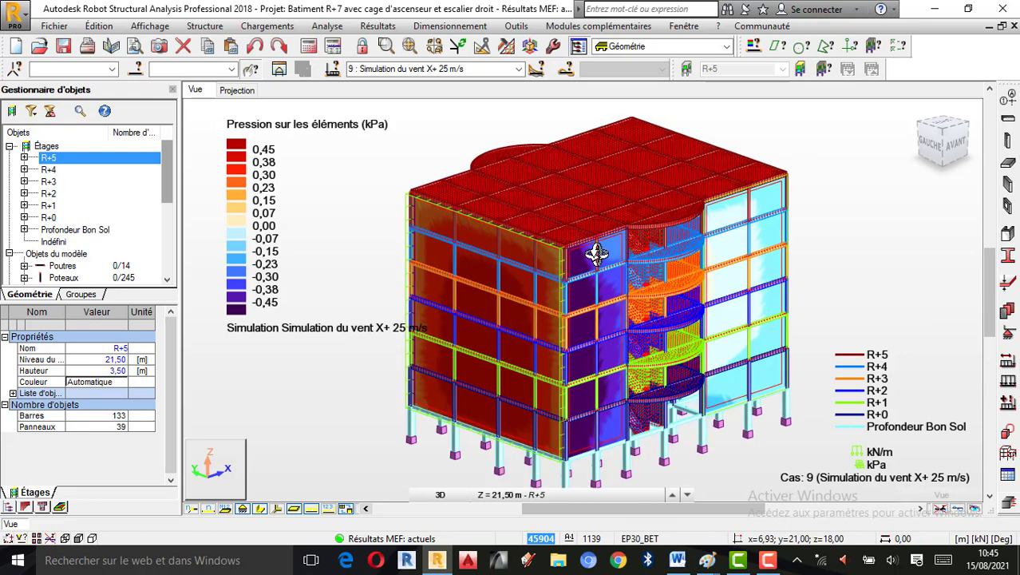
scroll(592, 294, down, 1)
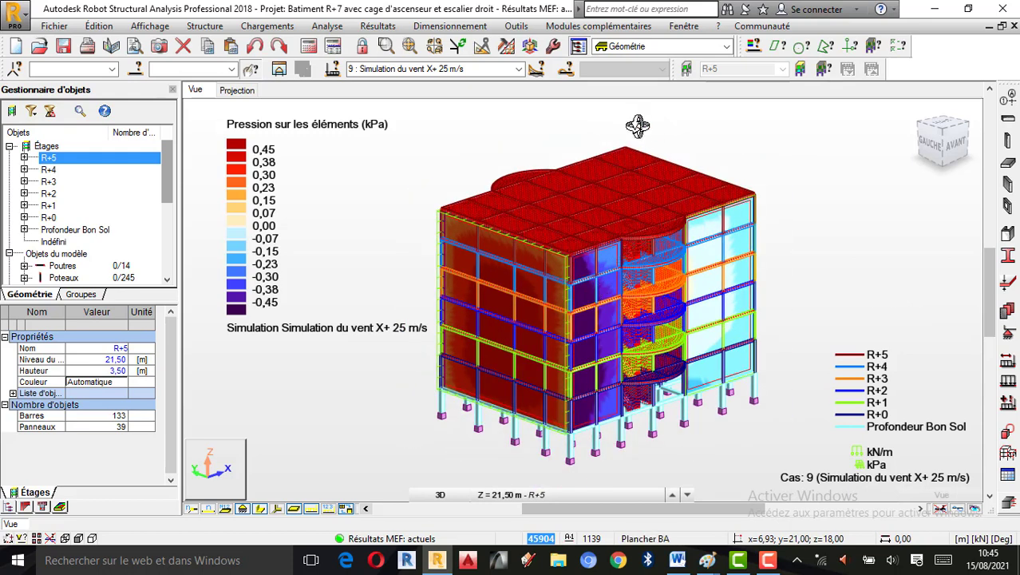
scroll(631, 142, up, 1)
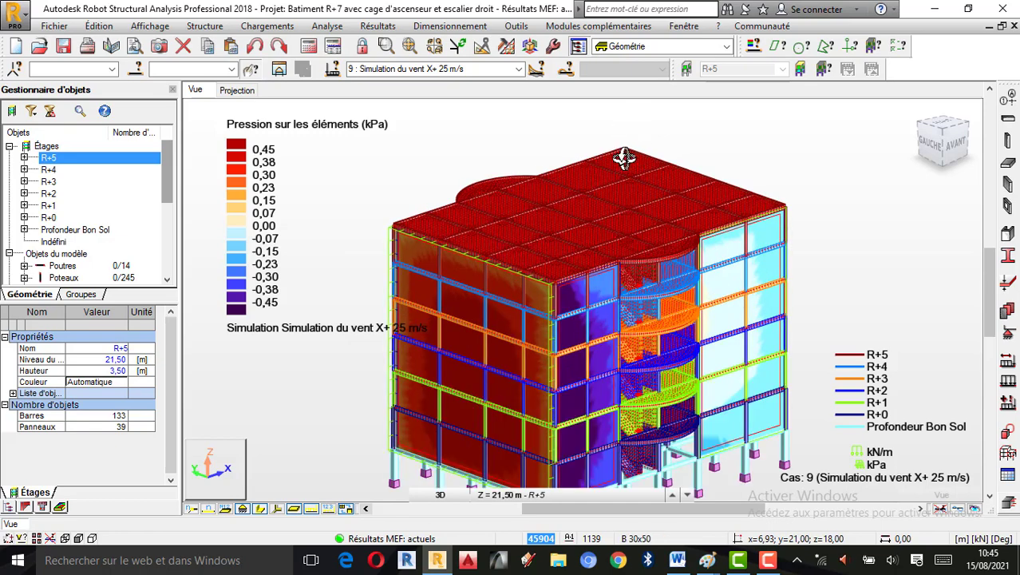
scroll(624, 158, up, 2)
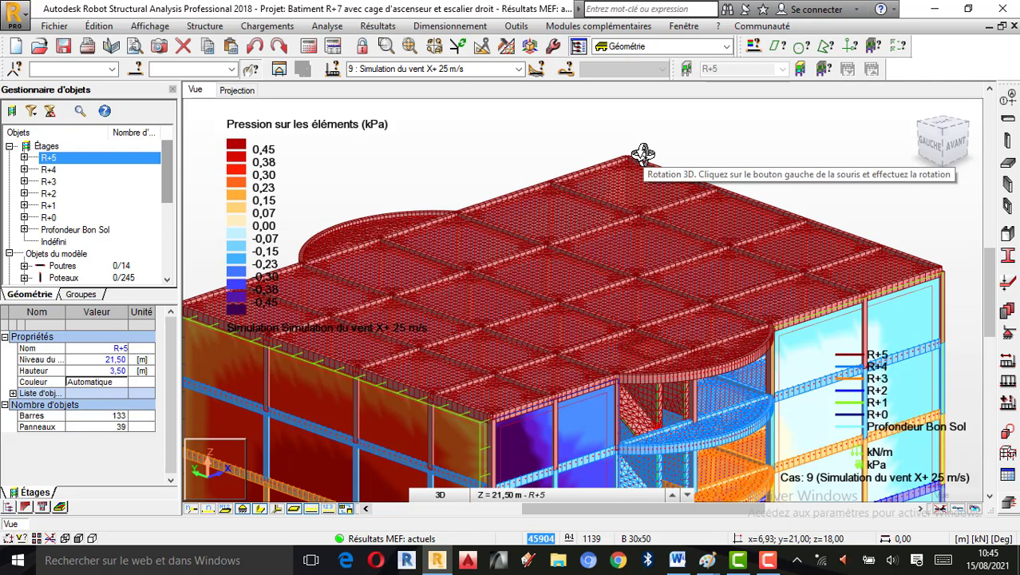
drag(643, 154, 630, 154)
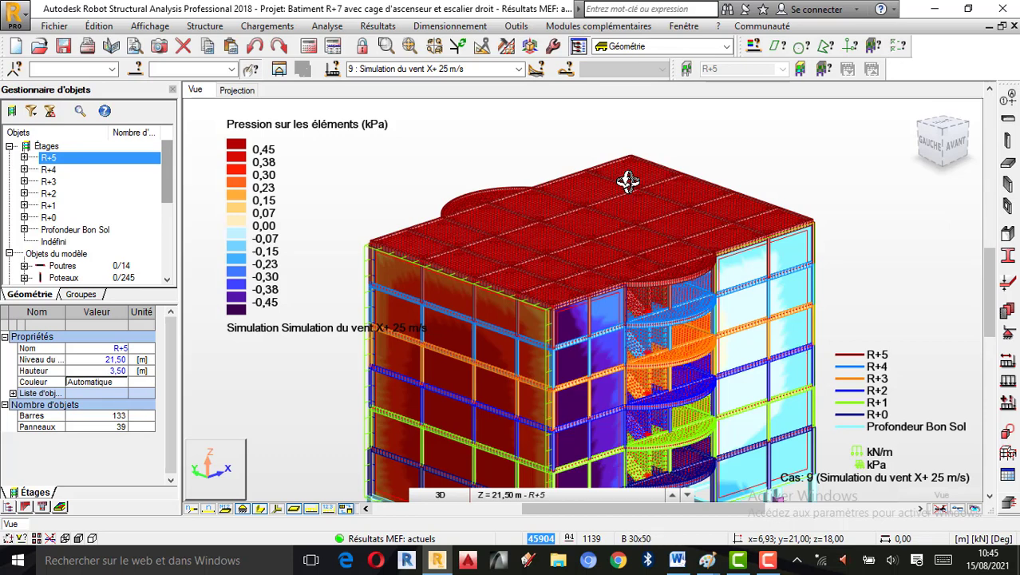
drag(628, 182, 652, 166)
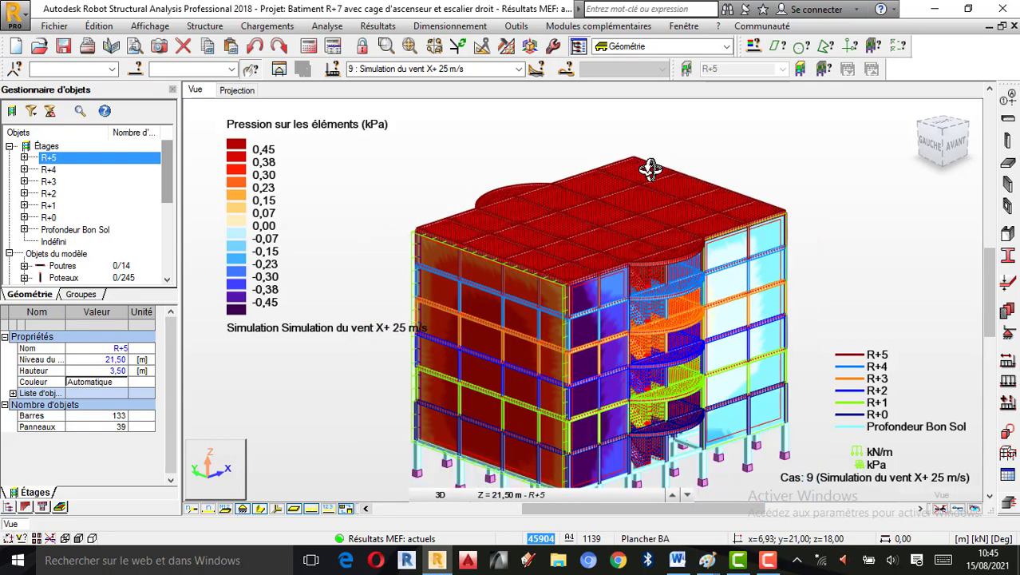
drag(639, 215, 663, 257)
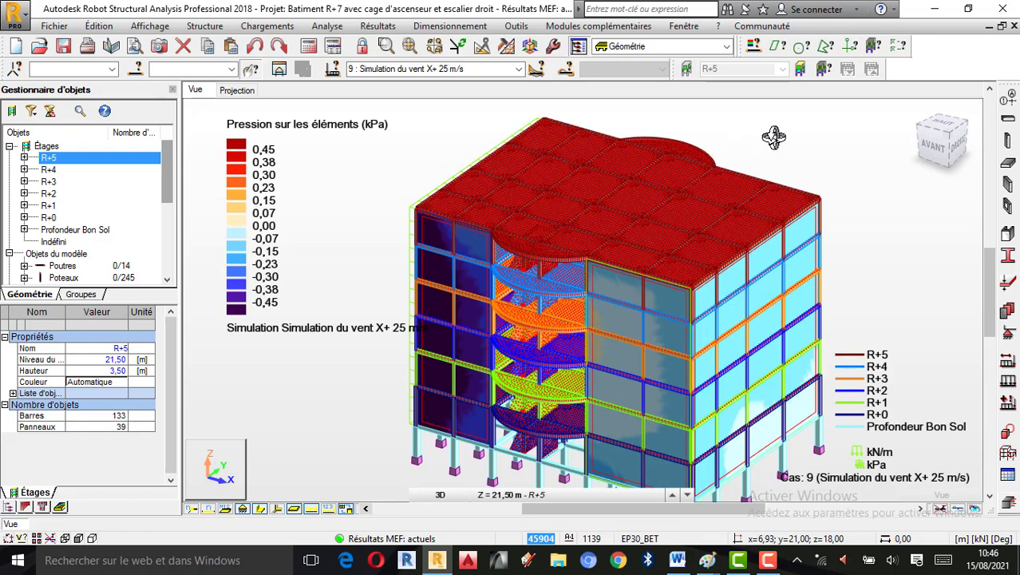
right_click(774, 138)
click(744, 154)
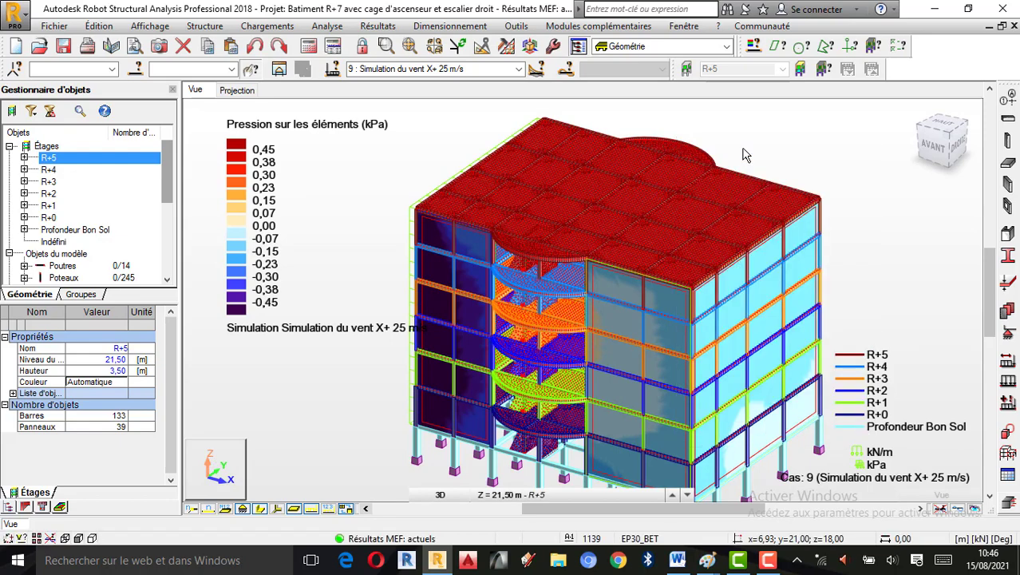
Step: Filter the structure display to storey R+5 only
click(48, 170)
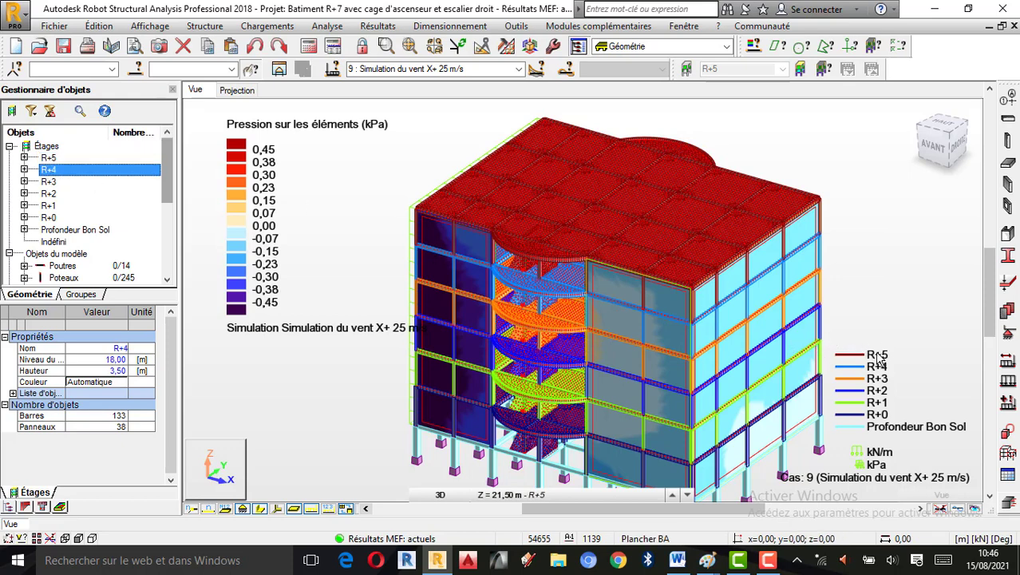
click(49, 157)
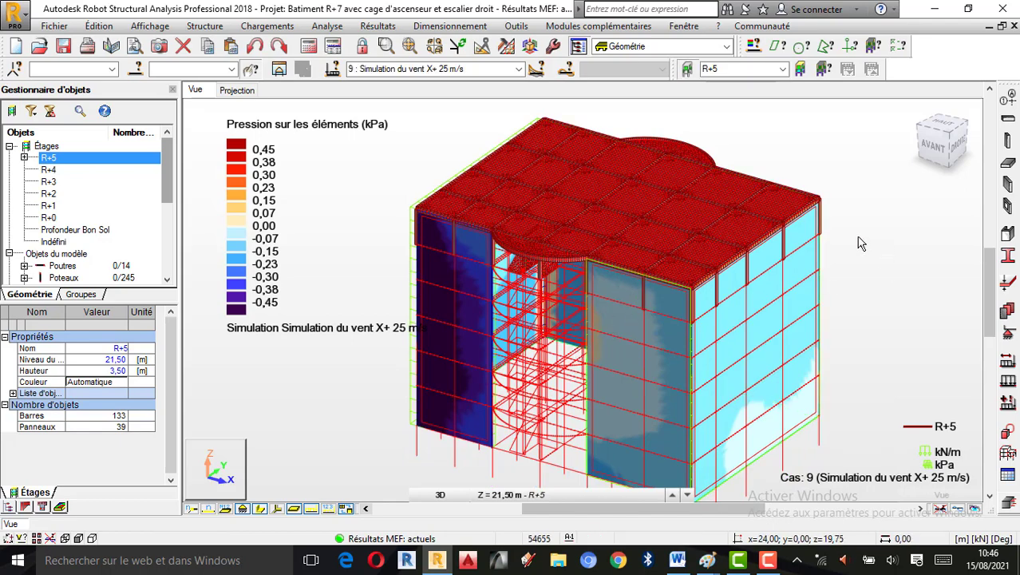
scroll(860, 244, up, 2)
scroll(727, 328, down, 1)
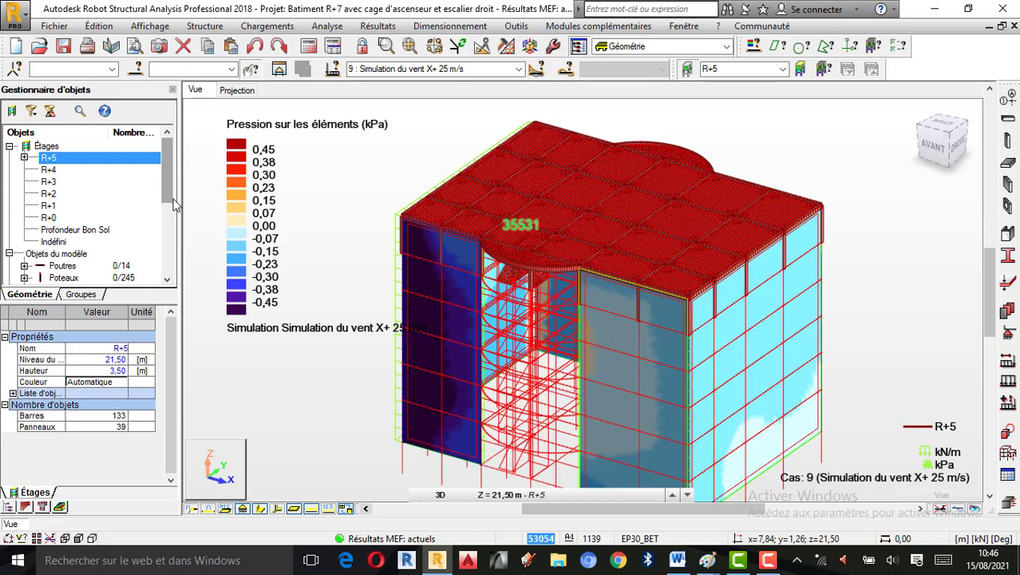
Step: Add two storeys at the top of the building, using the name model R+6 and a height of 3,50 m
right_click(72, 163)
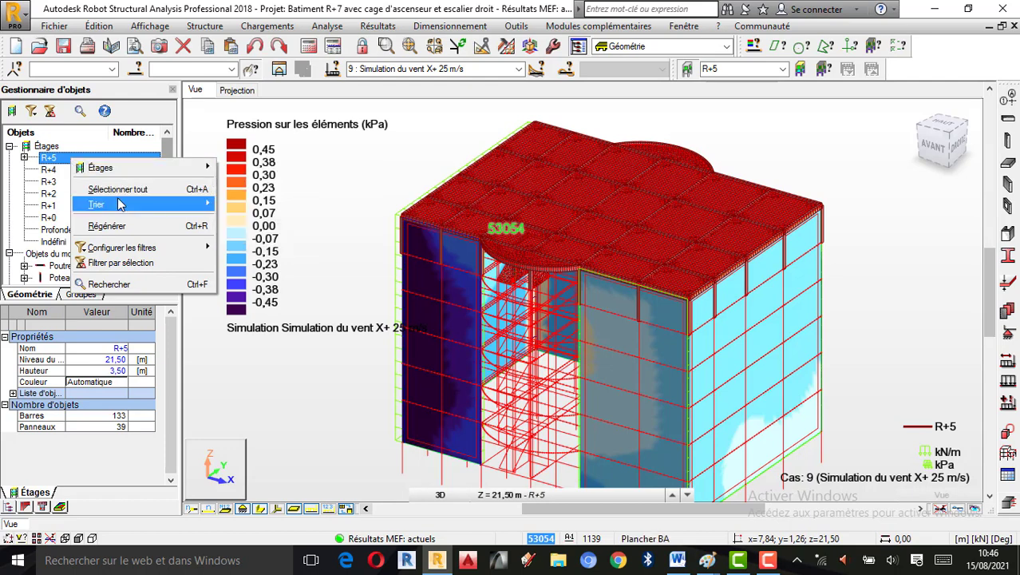
mouse_move(123, 175)
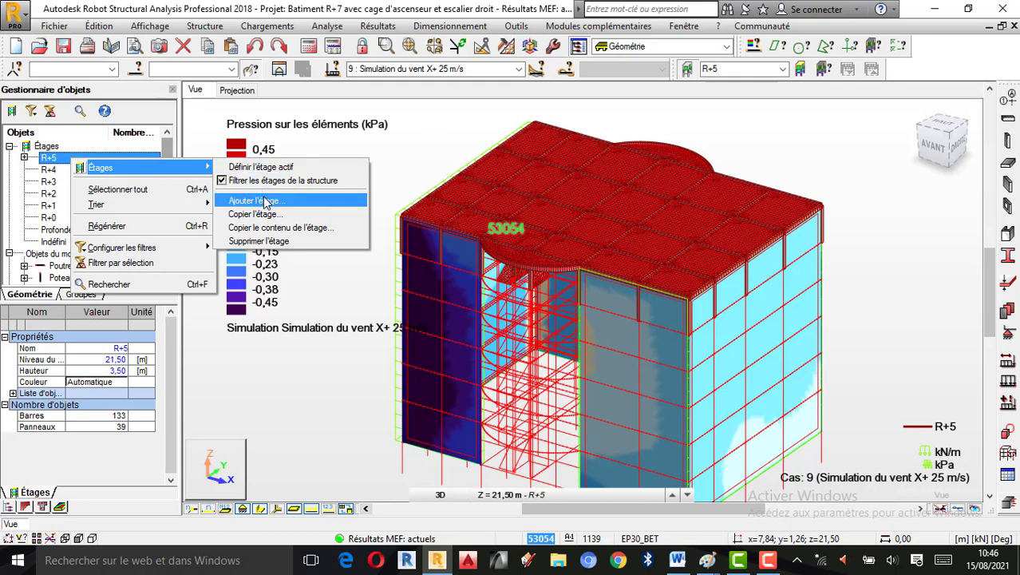
click(266, 202)
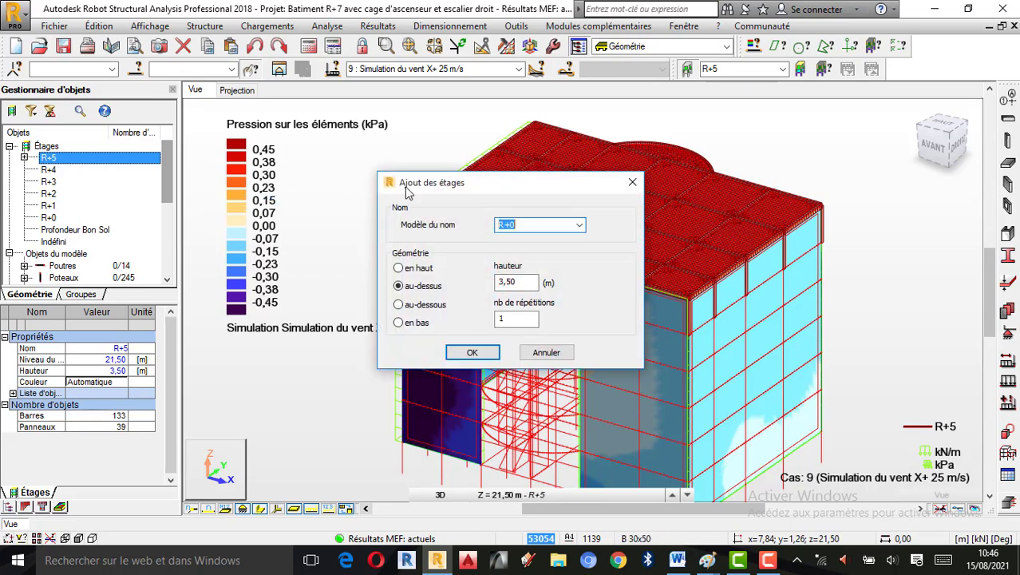
drag(433, 187, 317, 187)
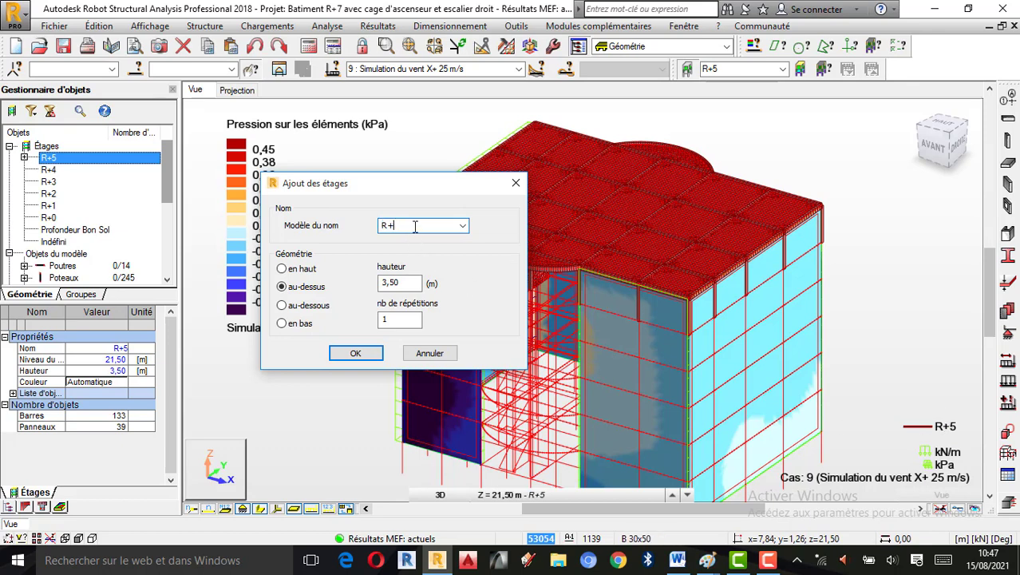
text(6)
click(401, 287)
click(285, 273)
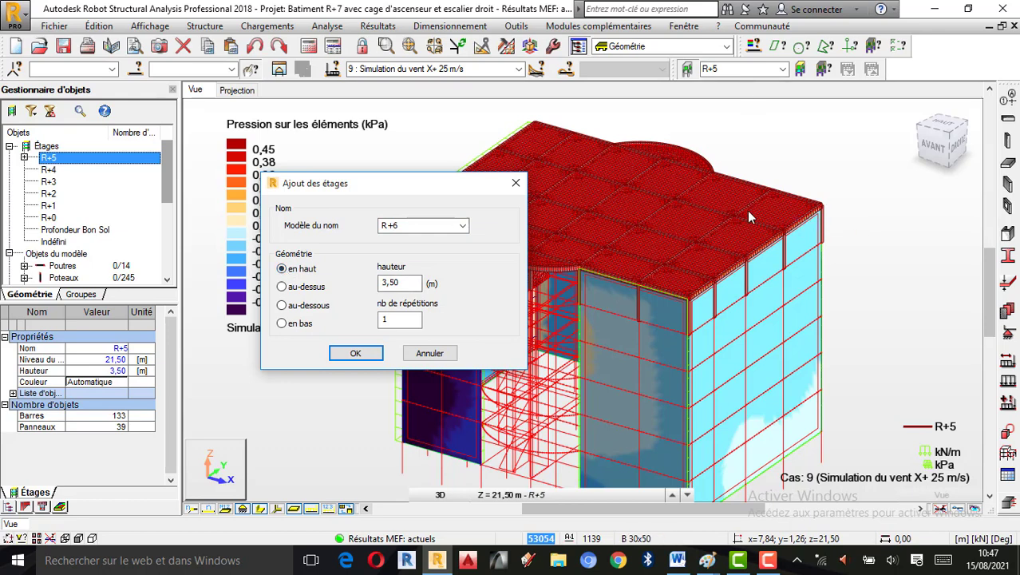
double_click(401, 318)
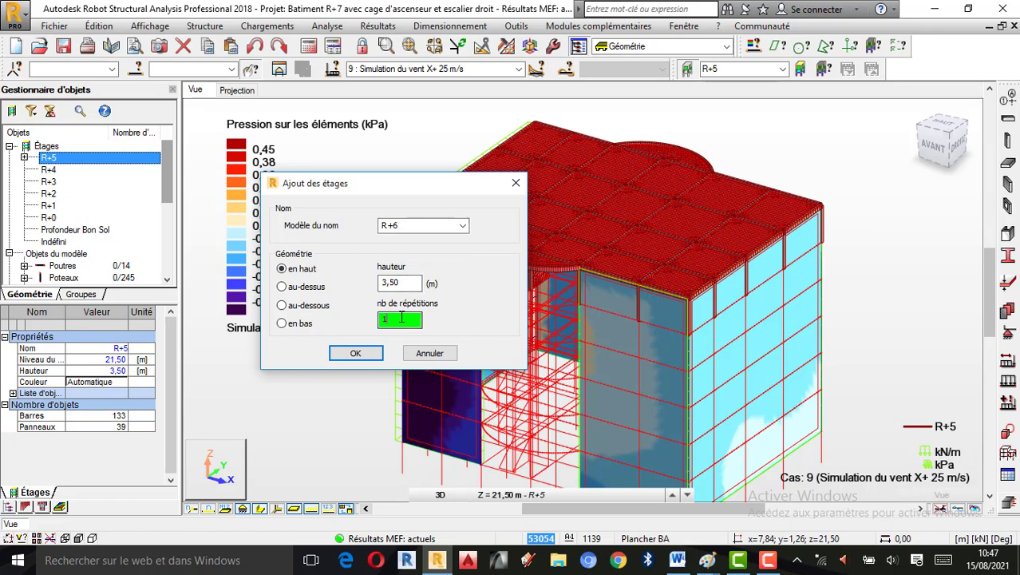
key(BackSpace)
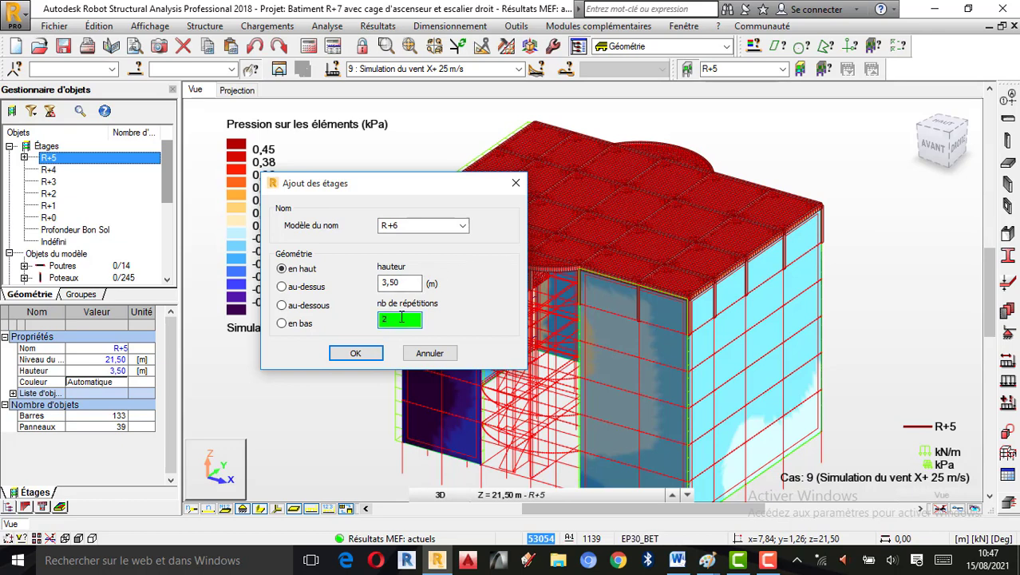
click(363, 357)
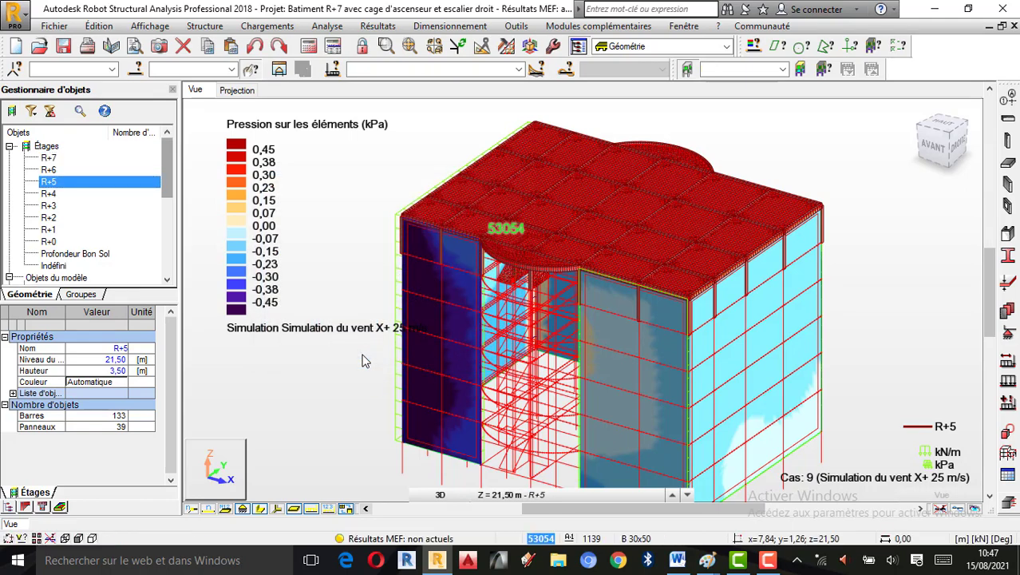
Step: Switch the displayed load case to 1 : Poids propre to hide the wind pressure map
right_click(871, 196)
click(886, 252)
drag(770, 289, 510, 400)
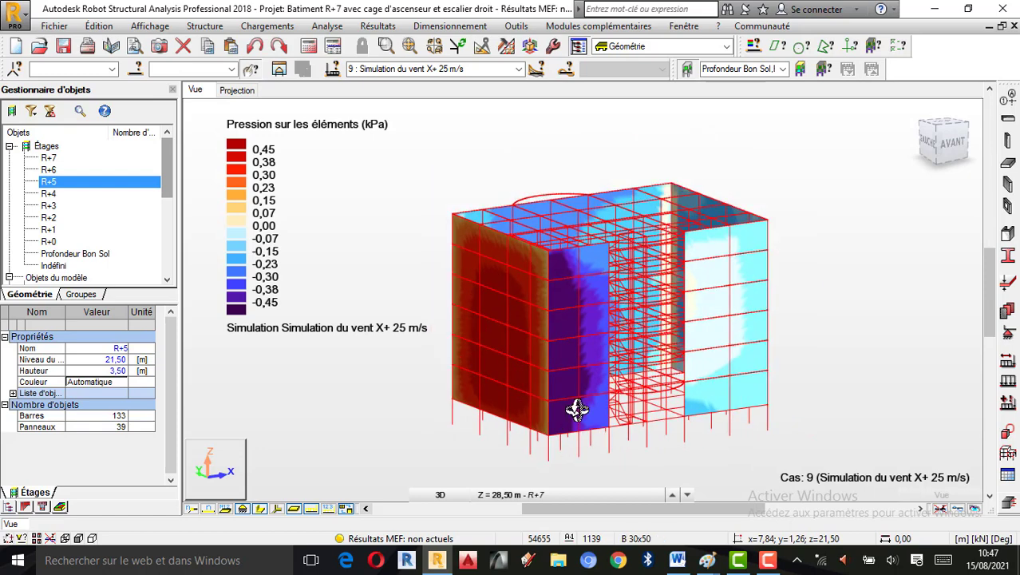
scroll(576, 410, up, 1)
scroll(724, 326, up, 1)
scroll(585, 378, down, 1)
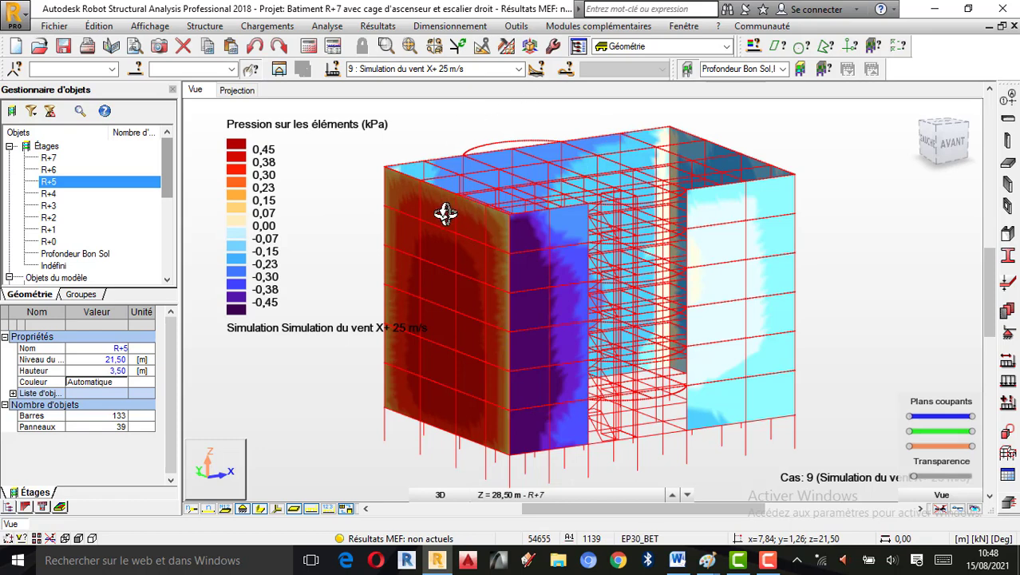
click(519, 69)
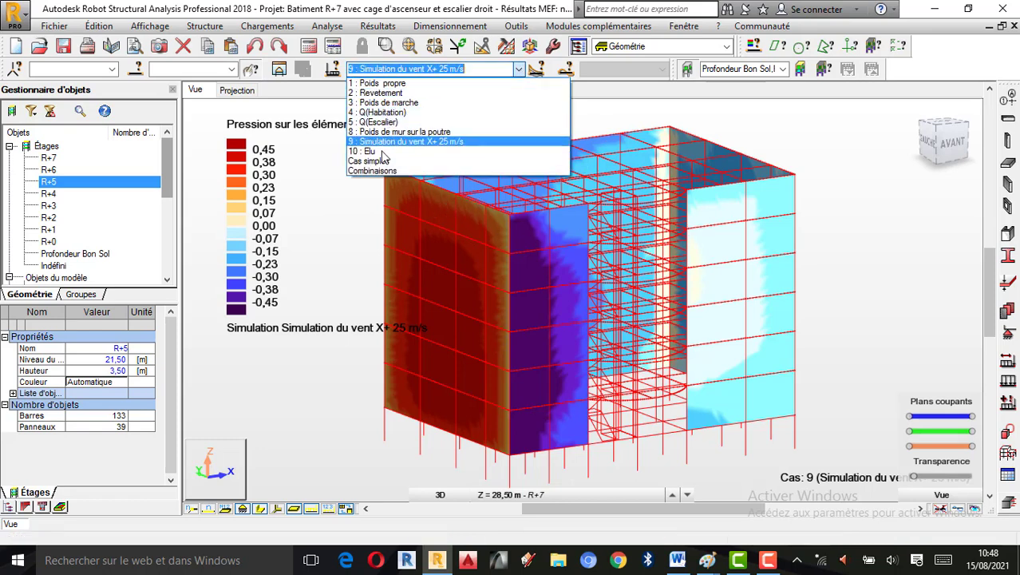
click(403, 83)
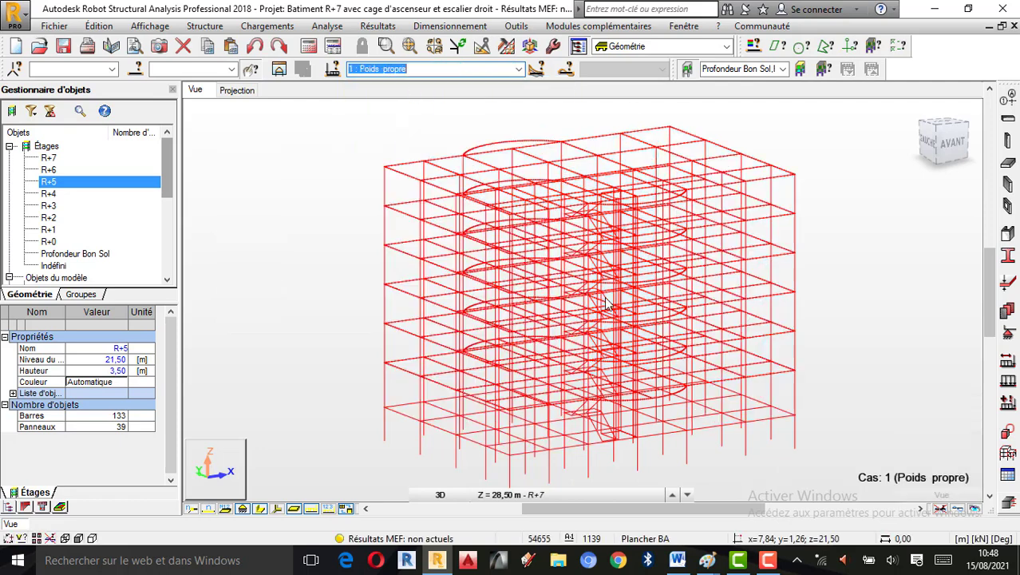
Step: Activate storey R+5 and examine the building around it from several sides in 3D
click(54, 184)
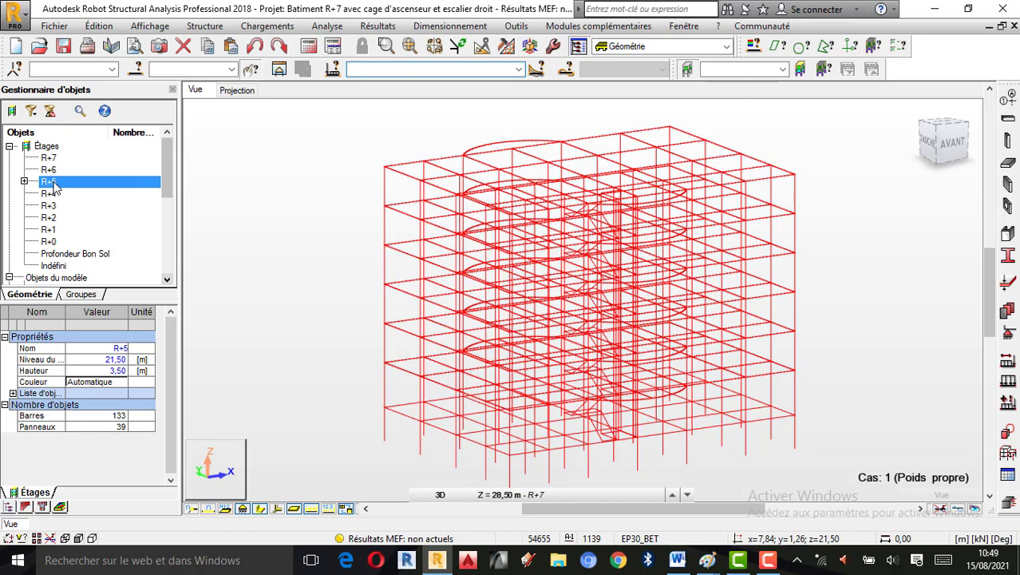
right_click(886, 244)
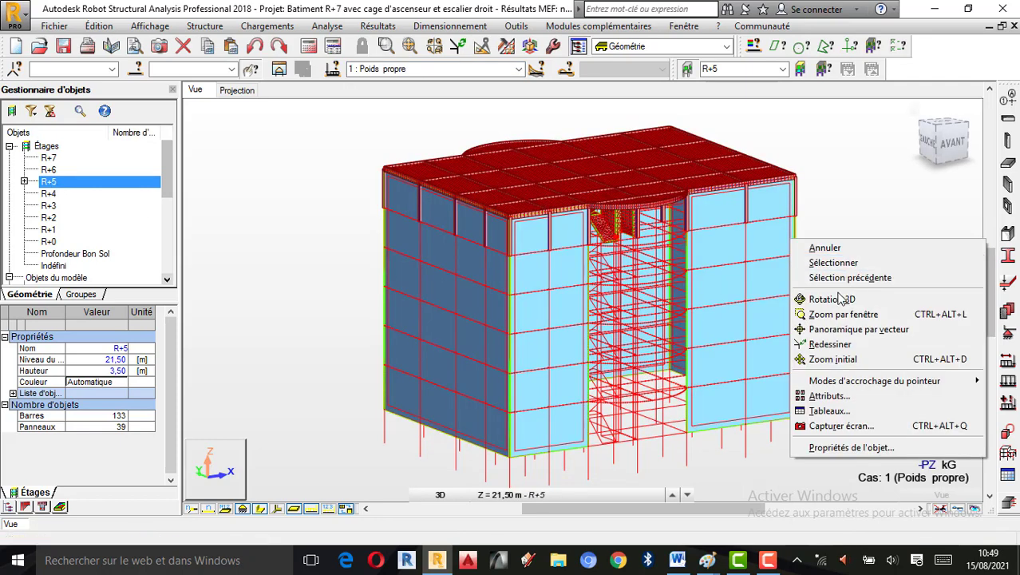
click(842, 298)
drag(795, 303, 750, 286)
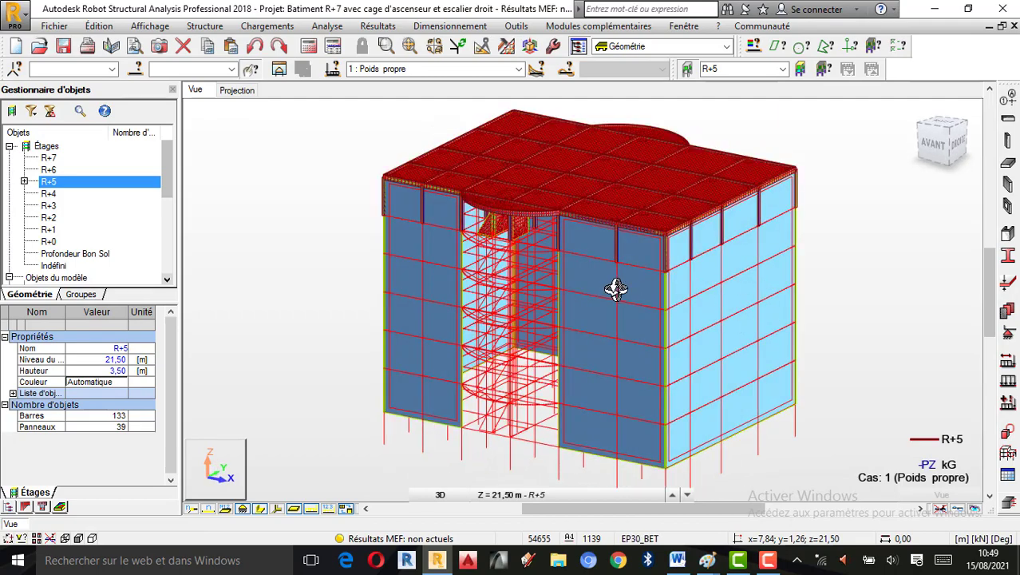
drag(615, 289, 767, 335)
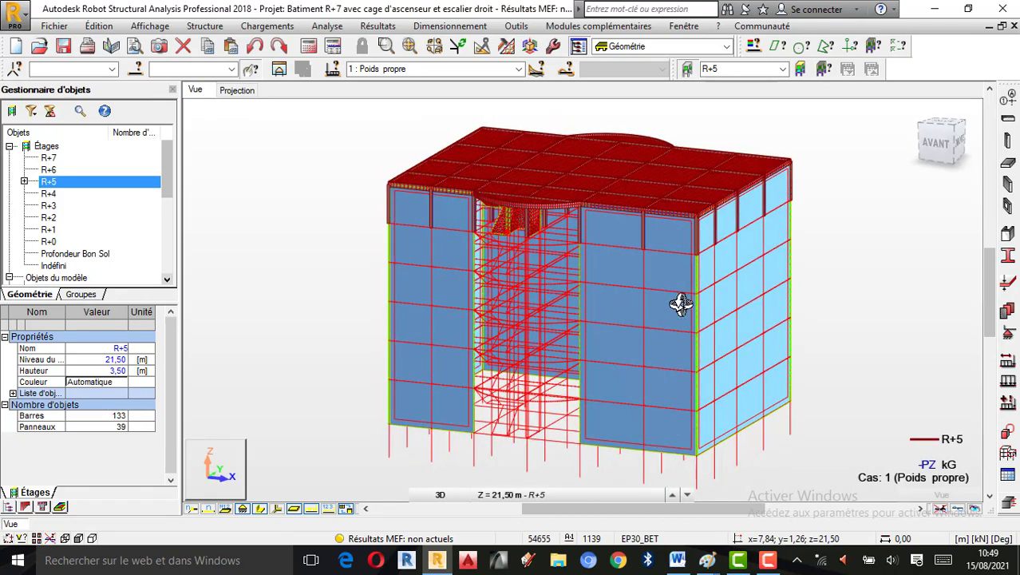
mouse_move(646, 296)
mouse_down()
mouse_move(672, 296)
mouse_move(630, 323)
mouse_move(644, 282)
mouse_up()
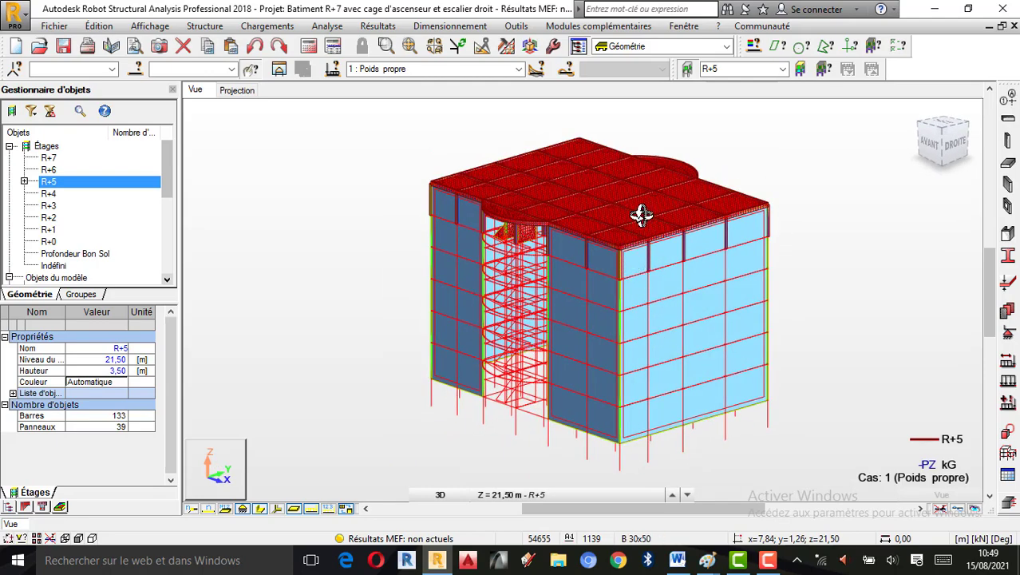
scroll(723, 230, up, 1)
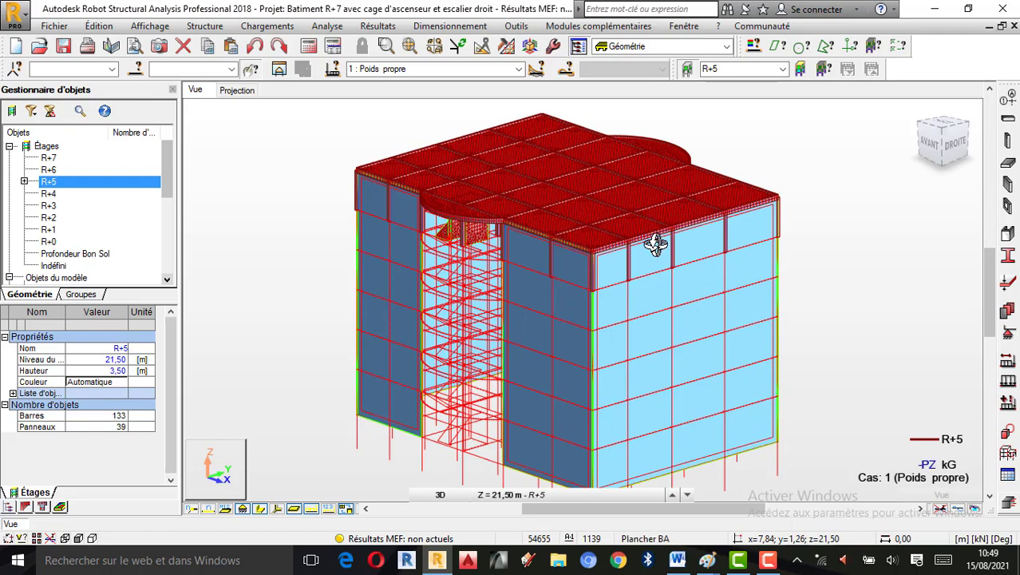
drag(619, 255, 696, 264)
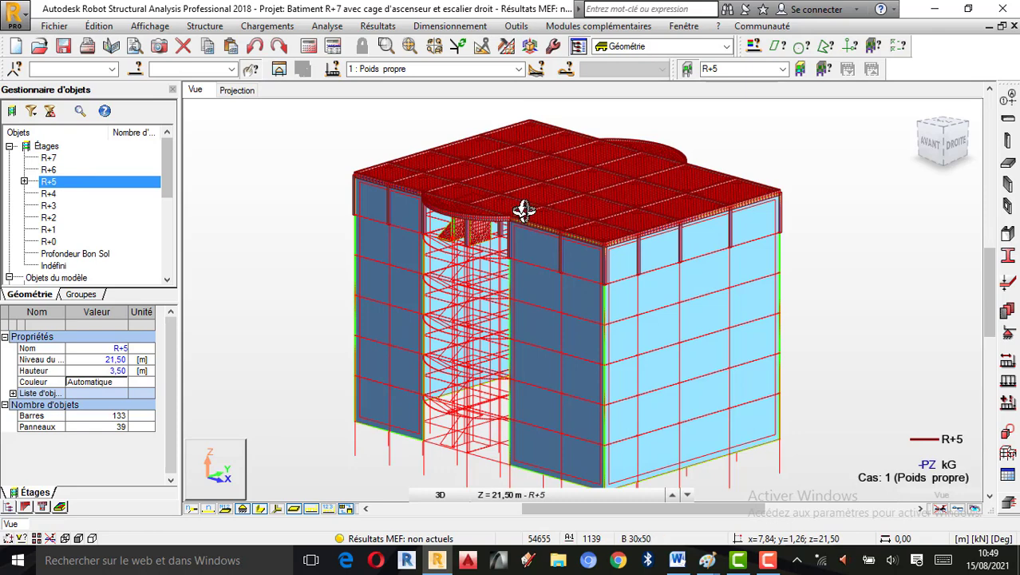
Step: Inspect storey R+5 in the 2D plan projection and return to the 3D view
click(237, 91)
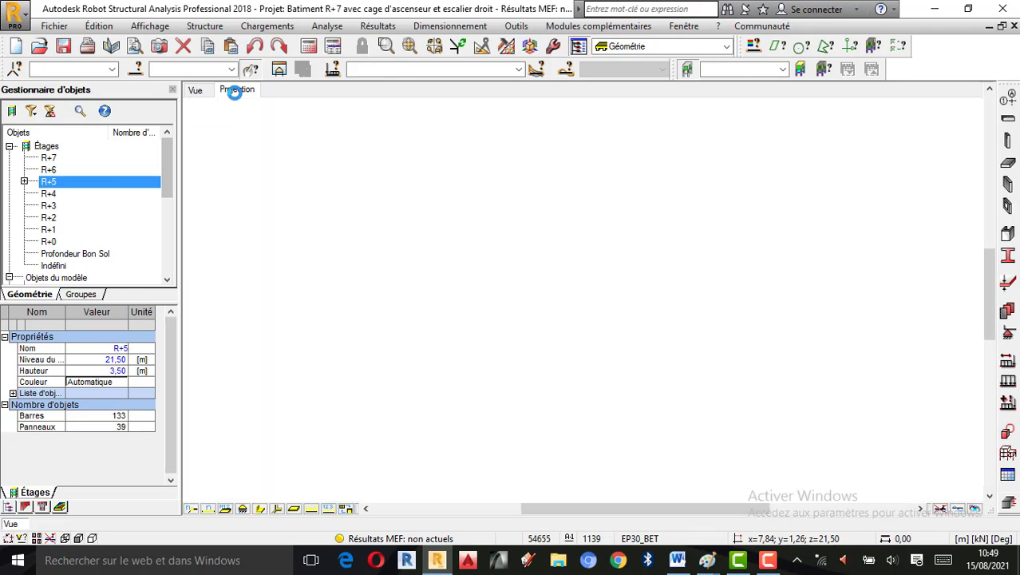
scroll(640, 278, up, 2)
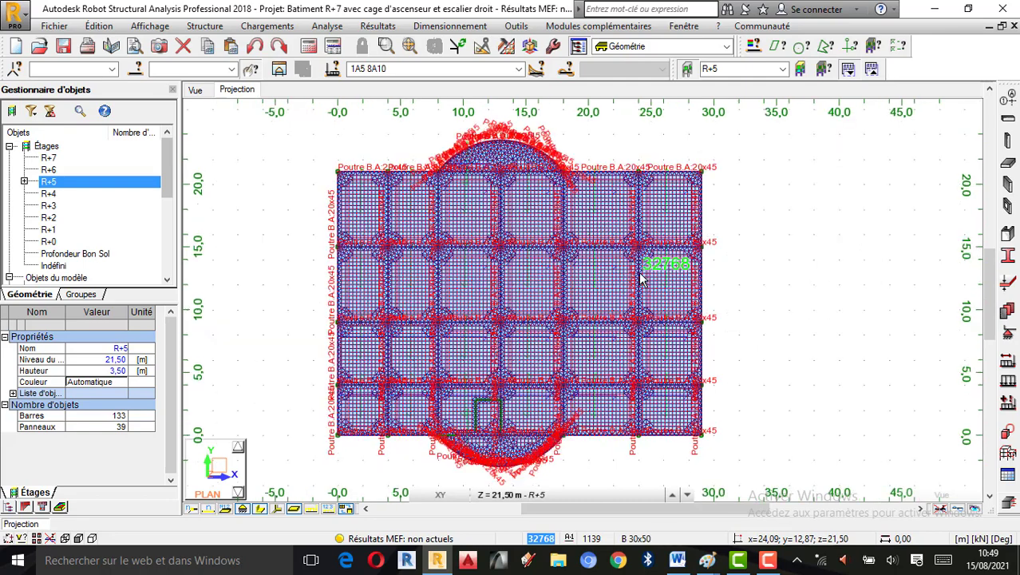
click(196, 90)
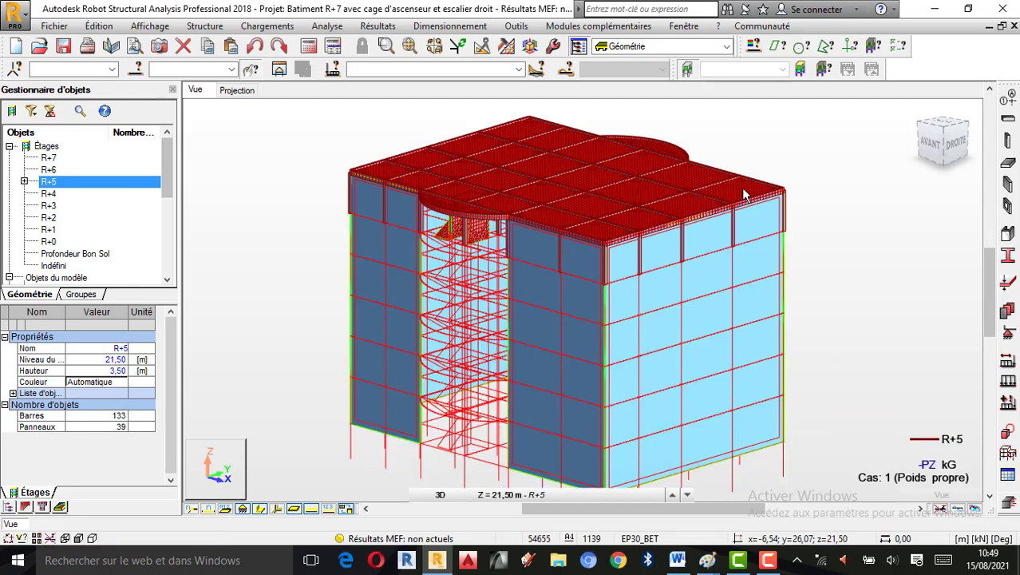
Step: Include the storeys in the Z-direction construction lines, apply the axes and close their definition
click(1013, 102)
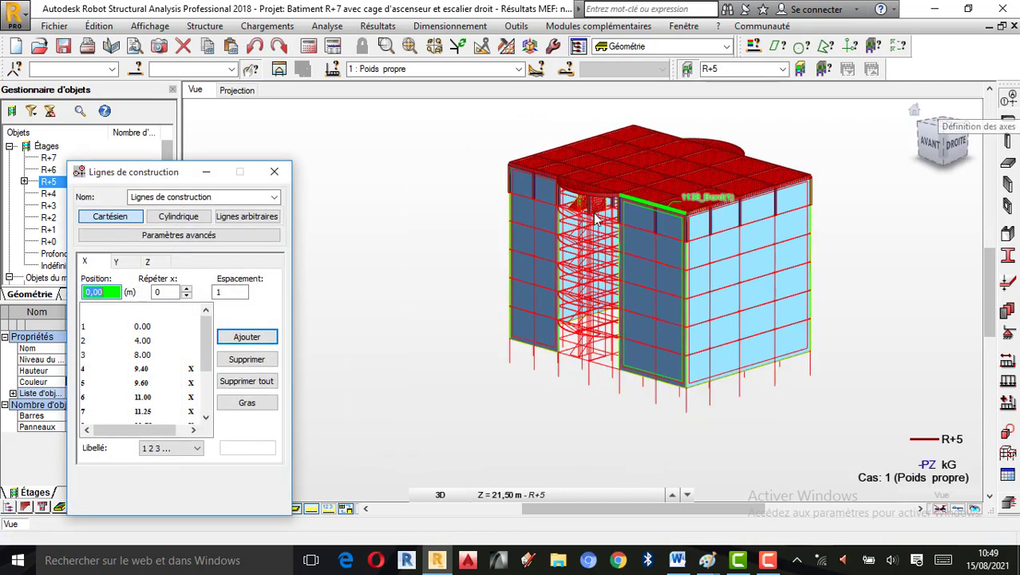
click(151, 262)
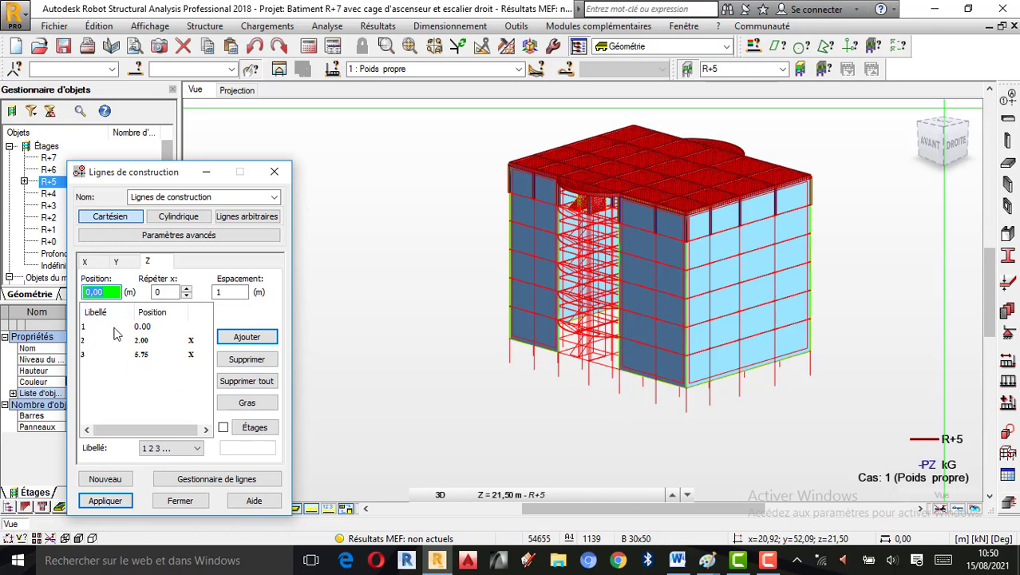
click(223, 427)
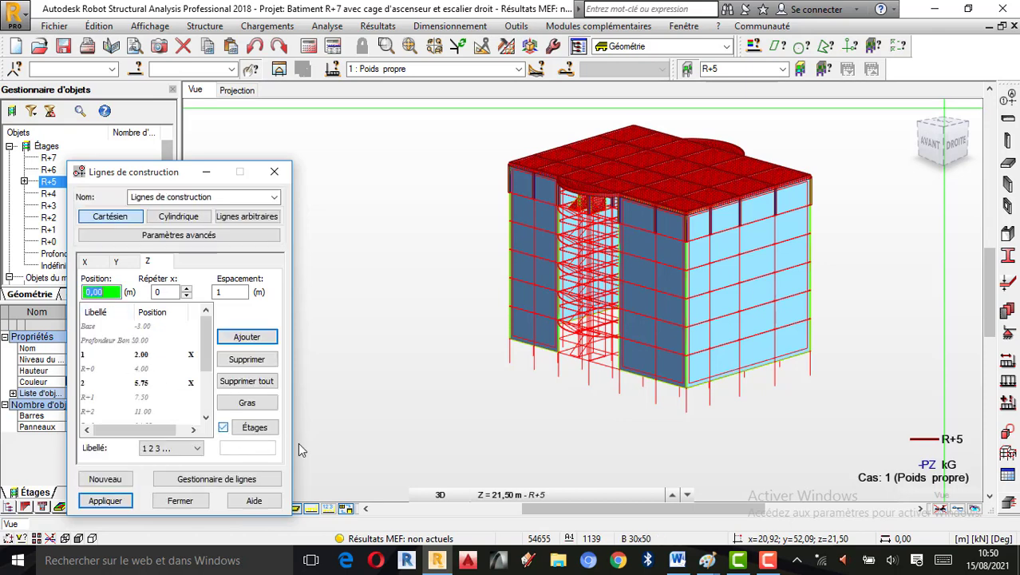
click(106, 501)
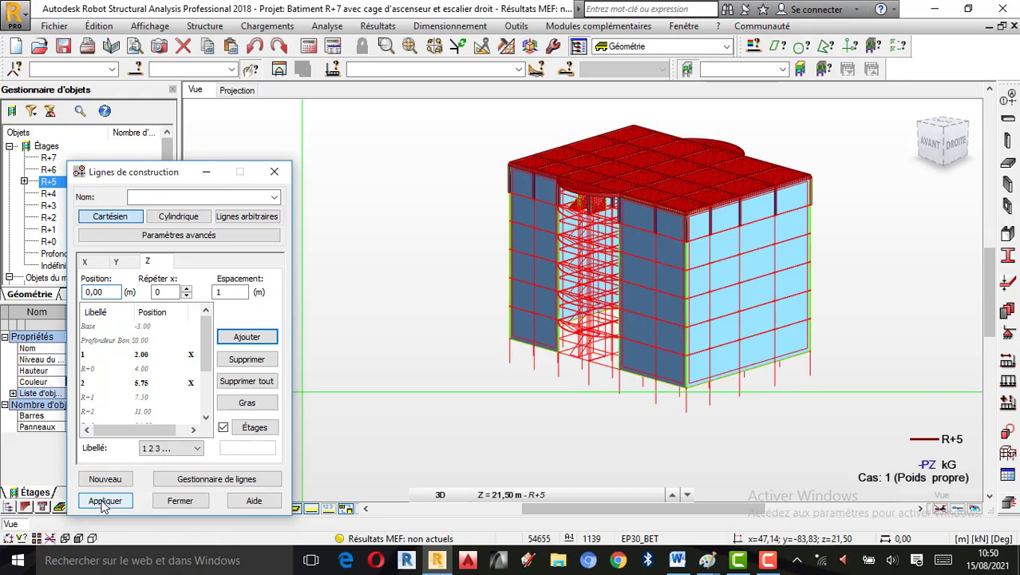
click(103, 501)
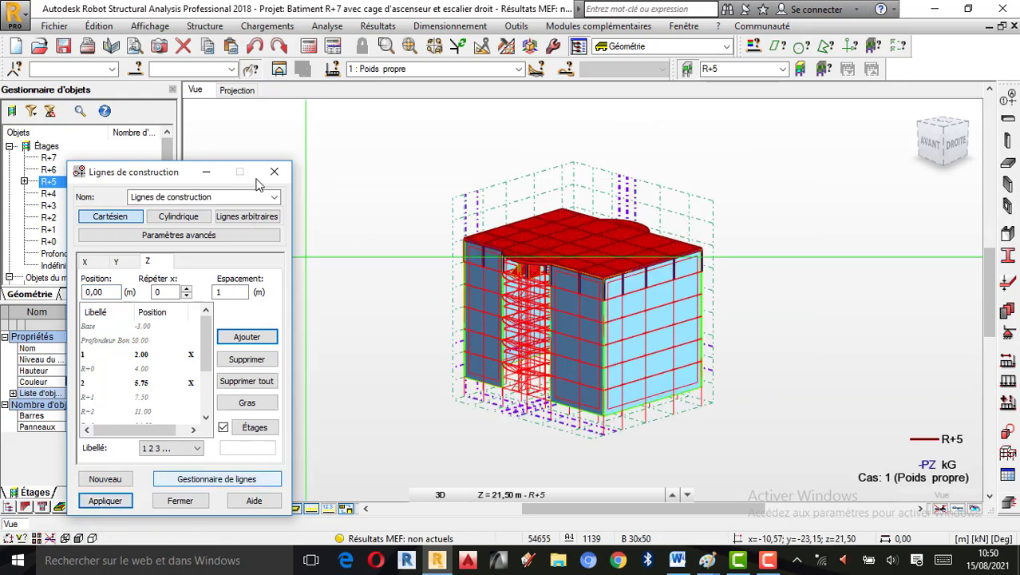
click(180, 500)
scroll(646, 210, up, 2)
scroll(646, 210, up, 1)
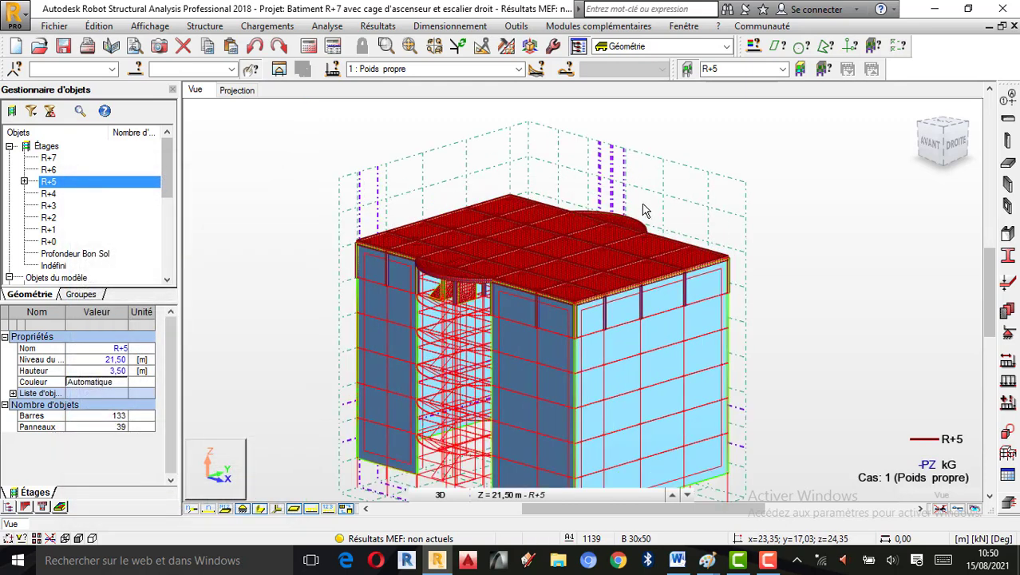
scroll(535, 151, up, 1)
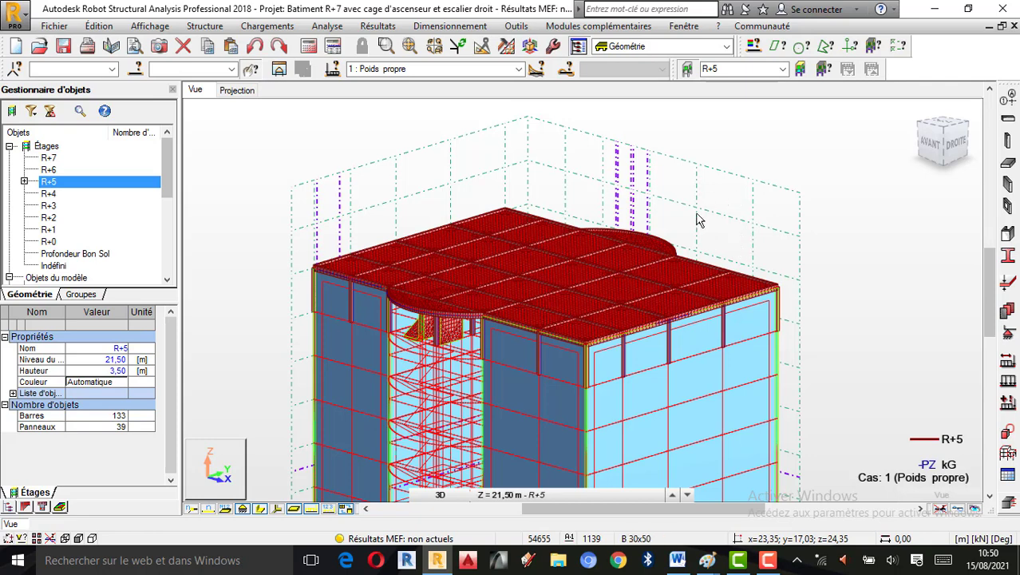
scroll(669, 206, up, 1)
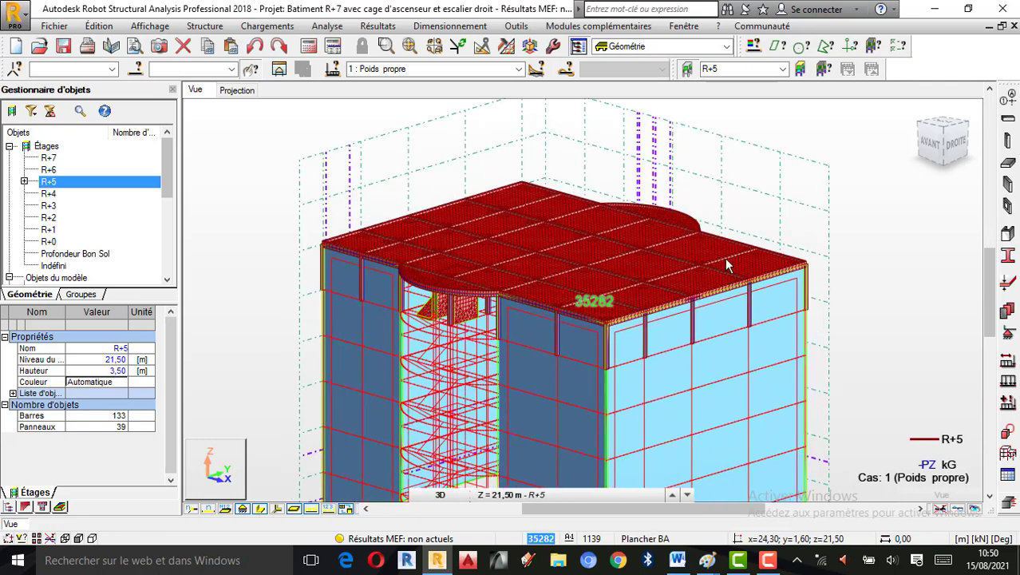
Step: Show all storeys together for comparison and return the structure display to storey R+5 only
click(57, 183)
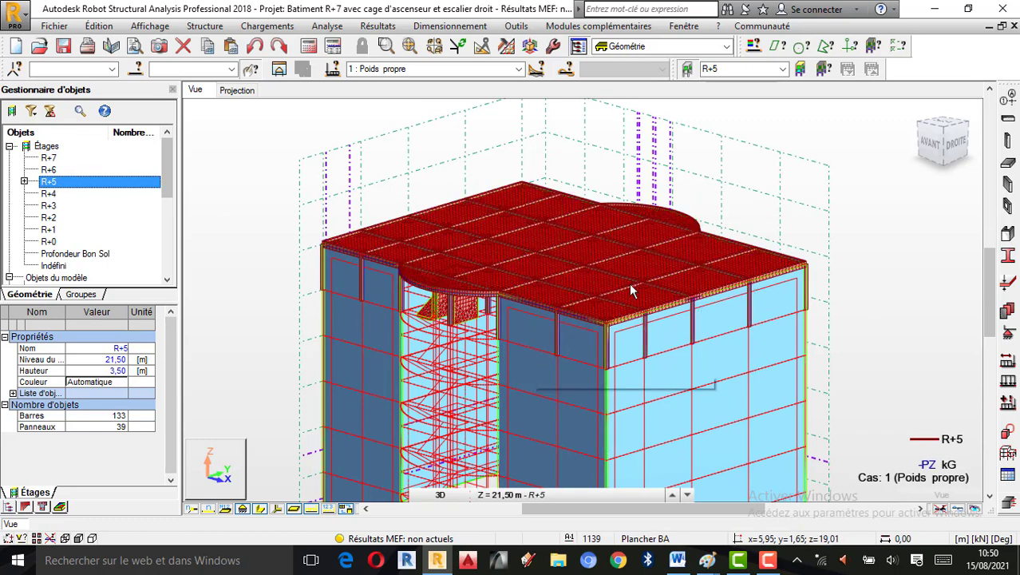
scroll(558, 256, up, 2)
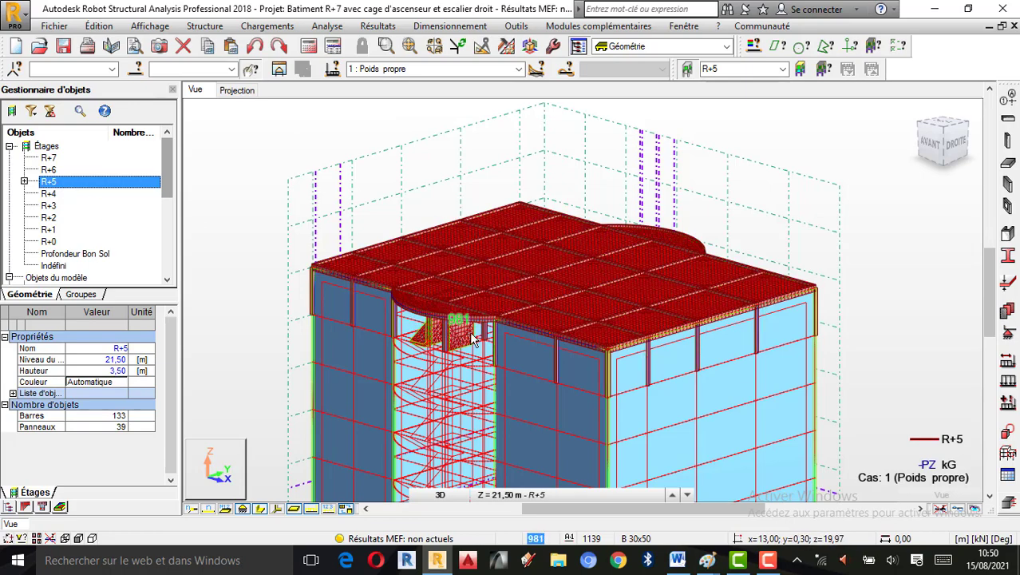
click(66, 188)
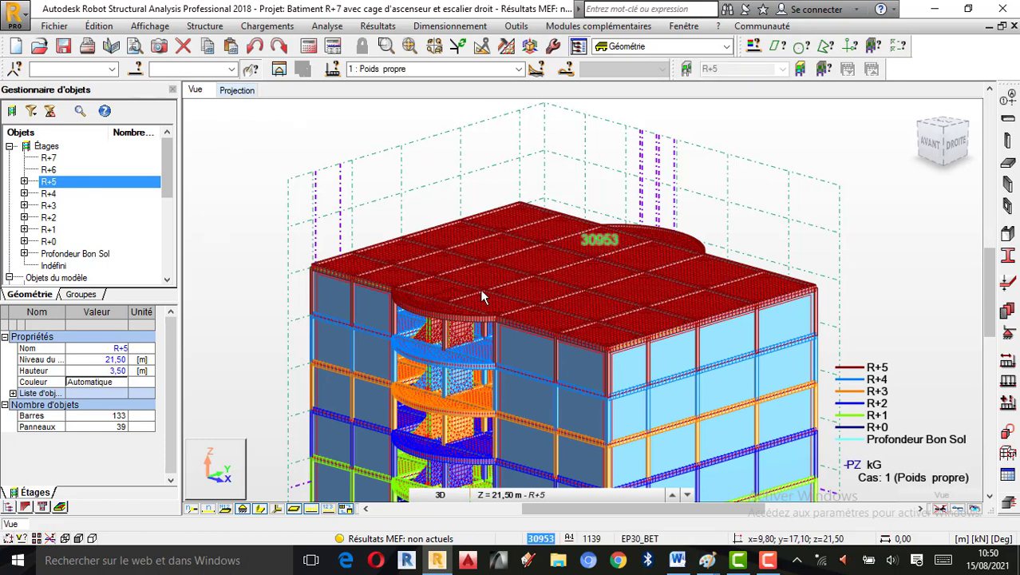
click(53, 183)
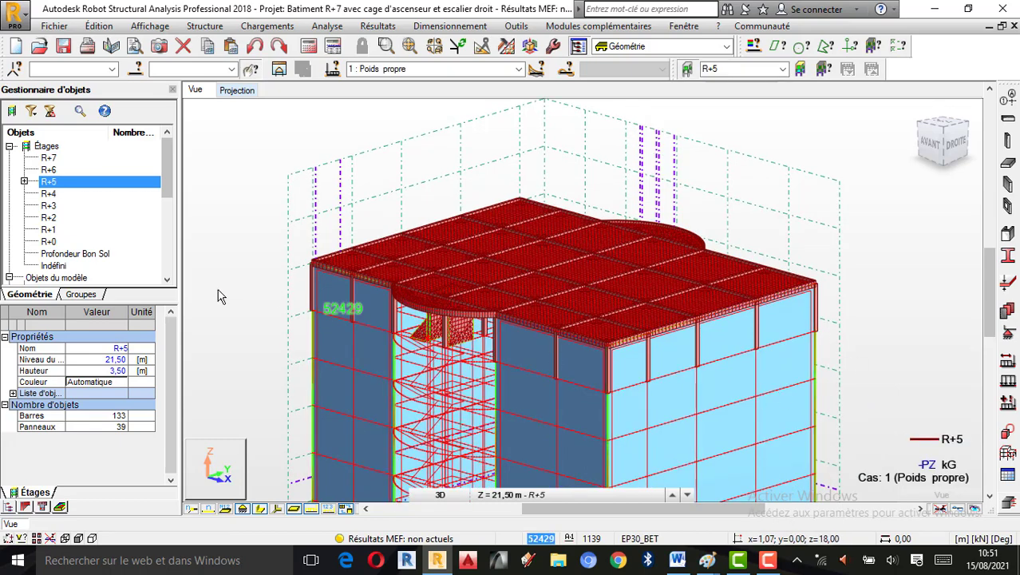
Step: Copy the contents of storey R+5 to the storeys above it with 2 repetitions
right_click(85, 183)
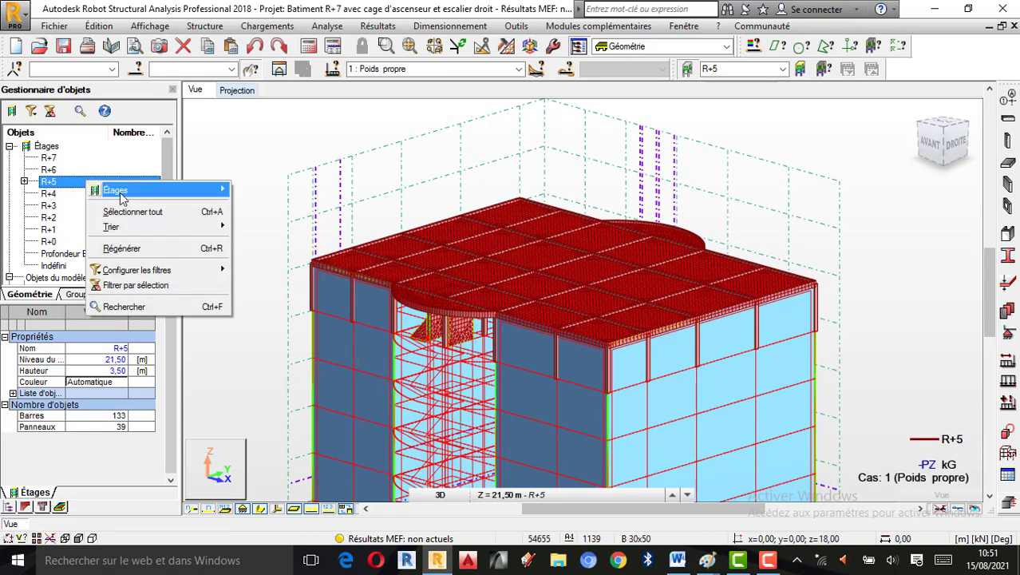
mouse_move(135, 199)
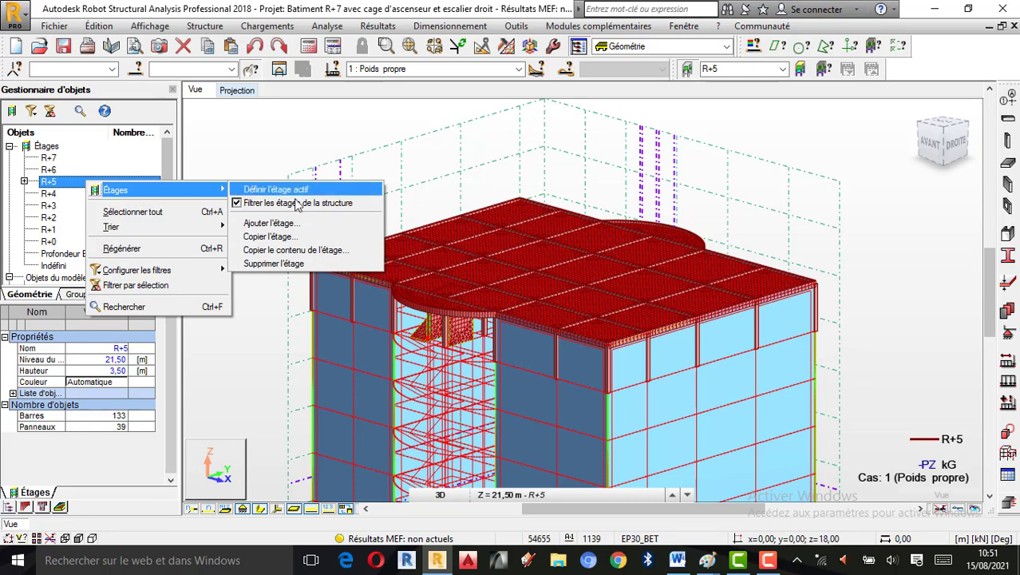
click(290, 251)
drag(469, 203, 195, 182)
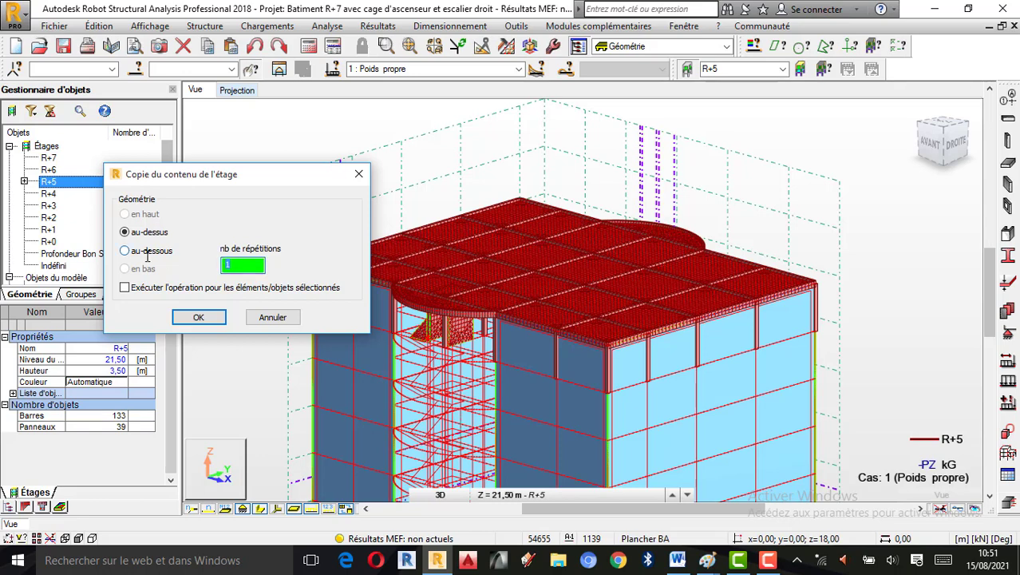
text(2)
click(199, 318)
click(196, 317)
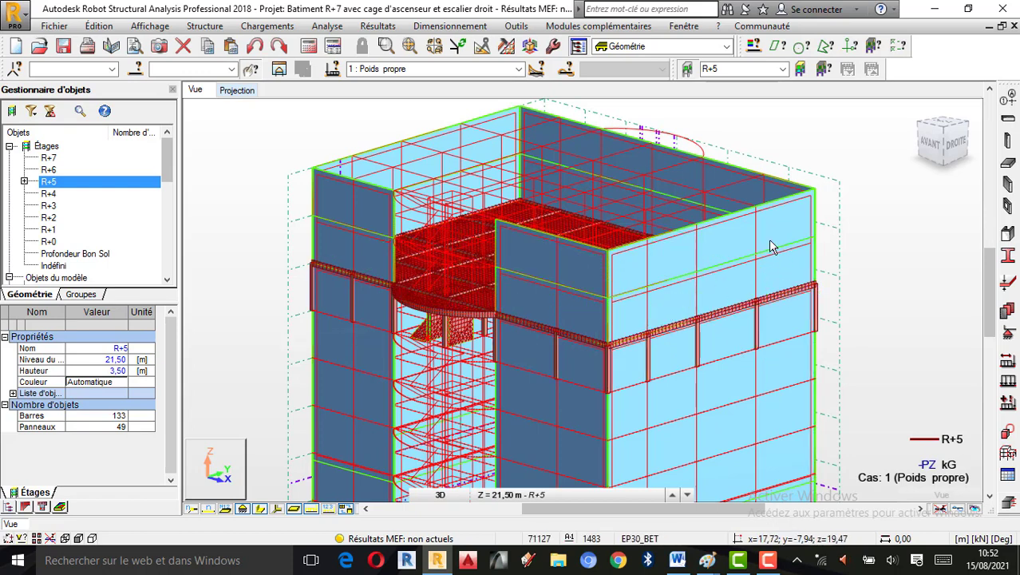
Step: Turn off the storey filter to display the whole building and examine the extended model from several sides
scroll(606, 177, down, 1)
scroll(580, 165, down, 1)
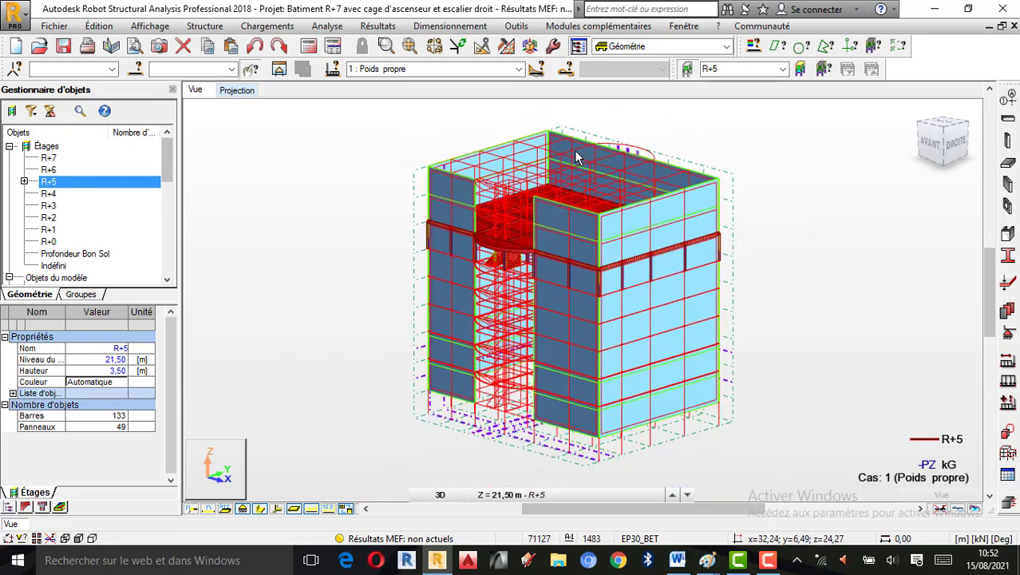
scroll(604, 274, up, 1)
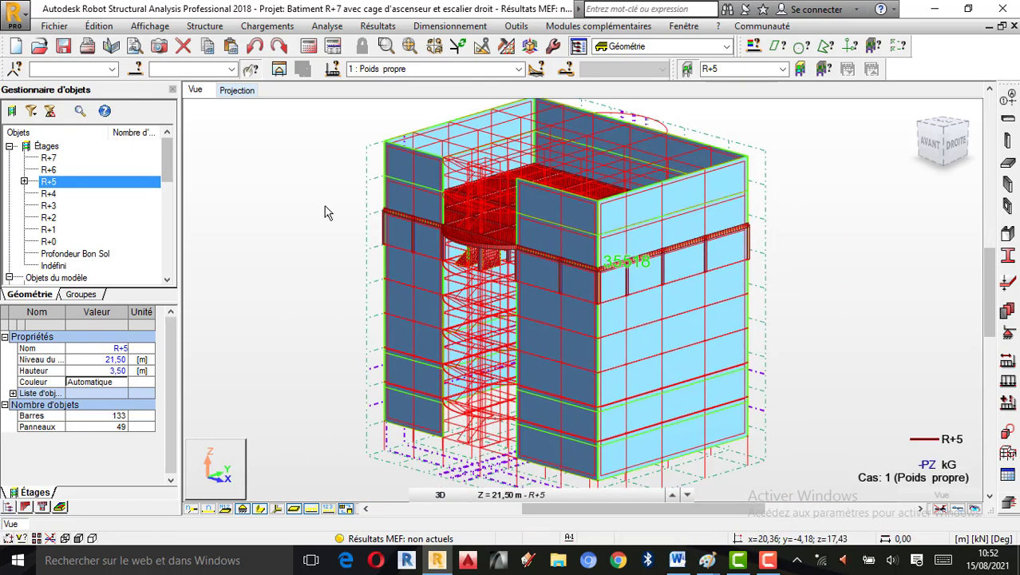
click(45, 183)
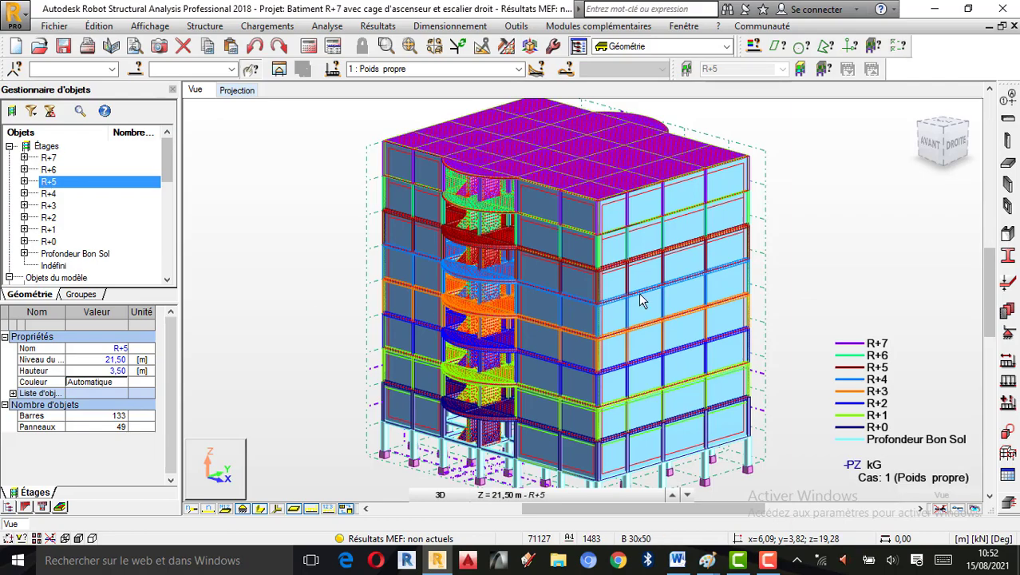
right_click(698, 231)
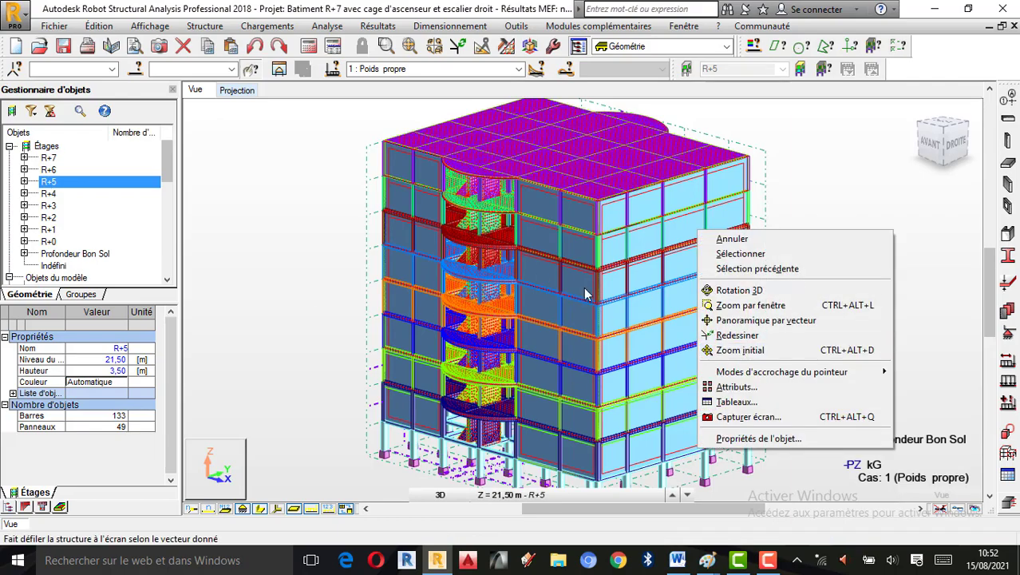
click(727, 291)
drag(733, 312, 885, 367)
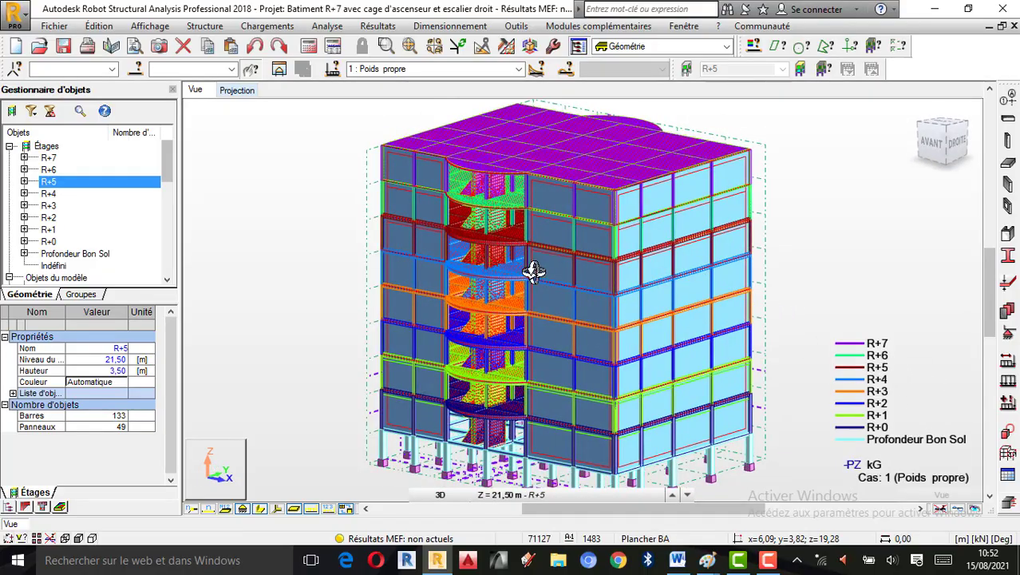
scroll(531, 273, down, 1)
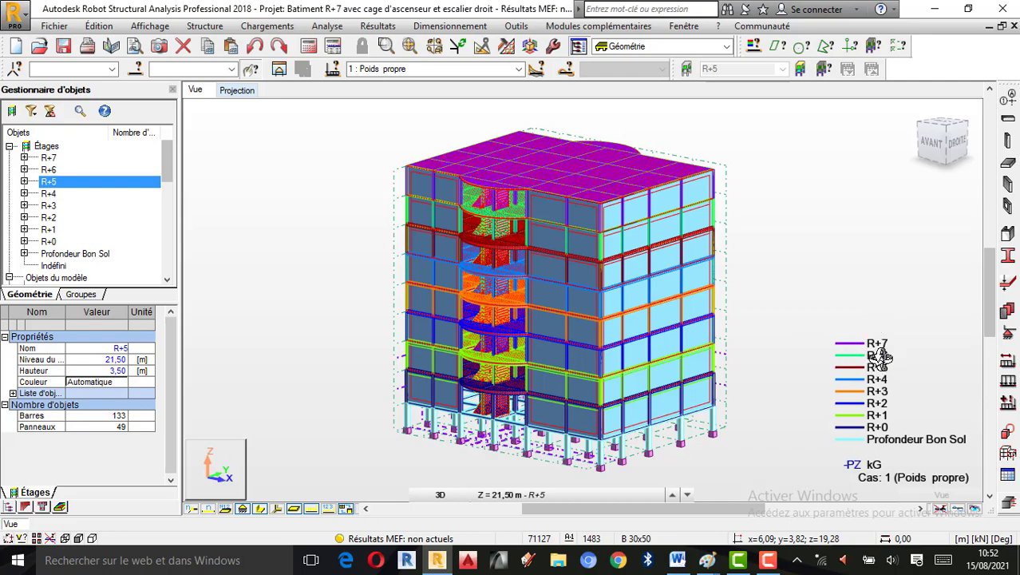
mouse_move(574, 334)
mouse_down()
mouse_move(694, 358)
mouse_move(556, 360)
mouse_move(665, 382)
mouse_move(531, 371)
mouse_move(457, 423)
mouse_move(587, 387)
mouse_up()
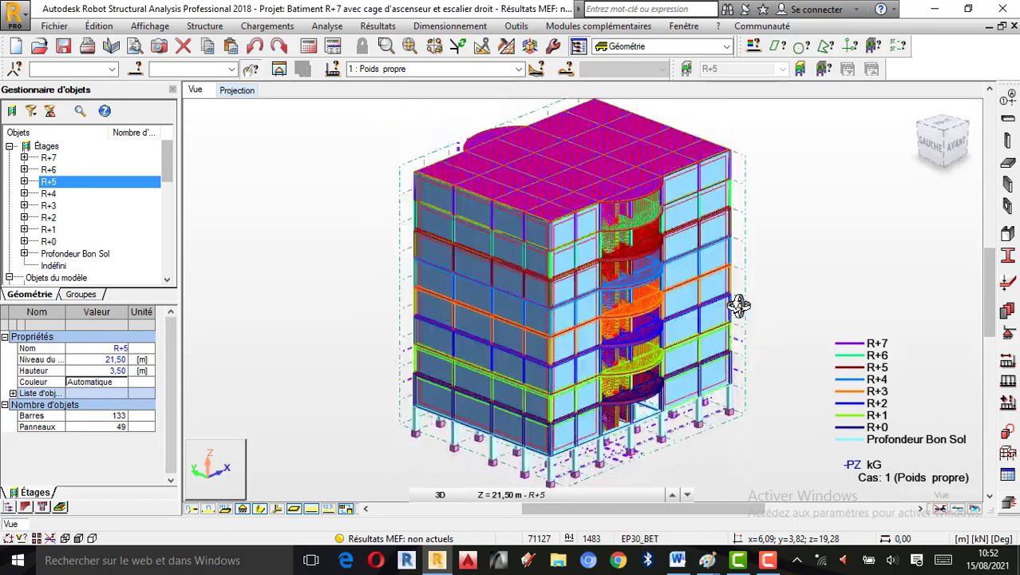
Step: Switch the displayed load case to 9 : Simulation du vent X+ 25 m/s
click(518, 69)
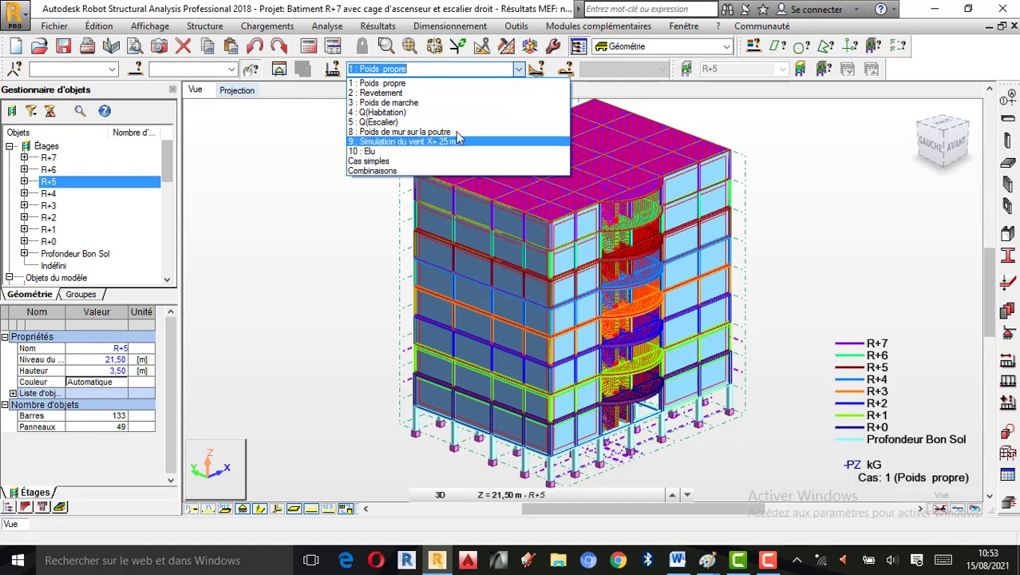
click(418, 141)
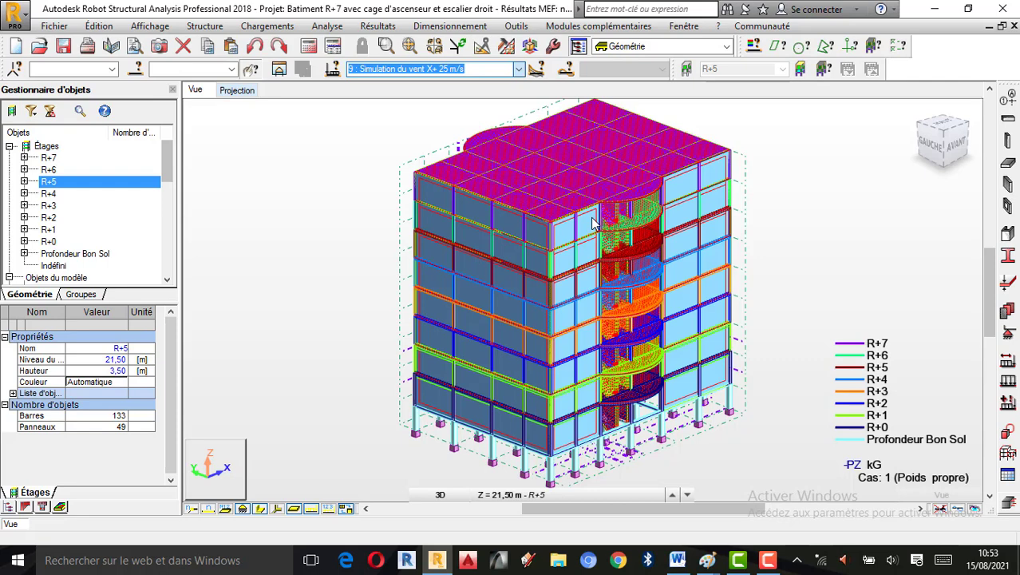
click(767, 559)
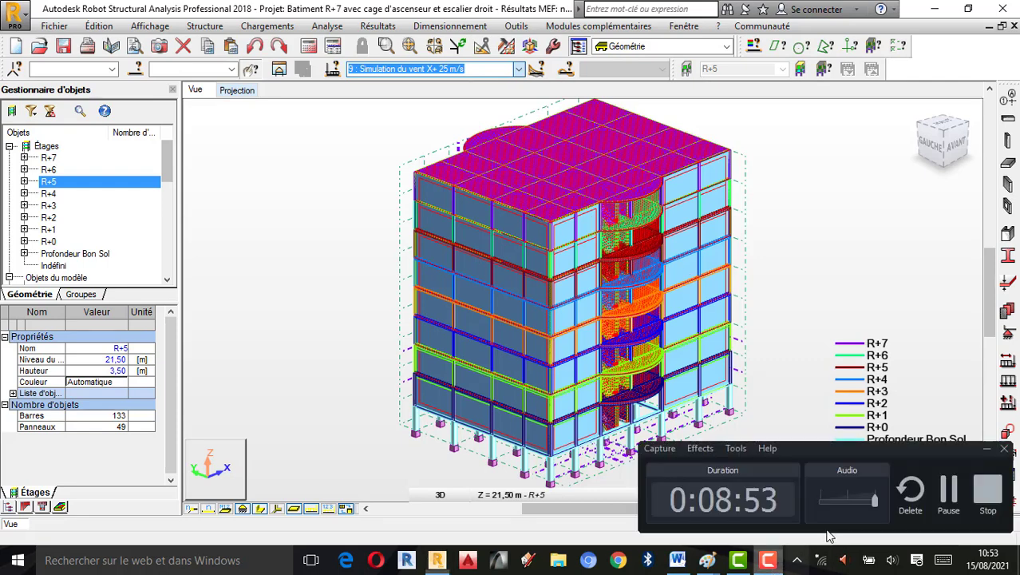
click(942, 508)
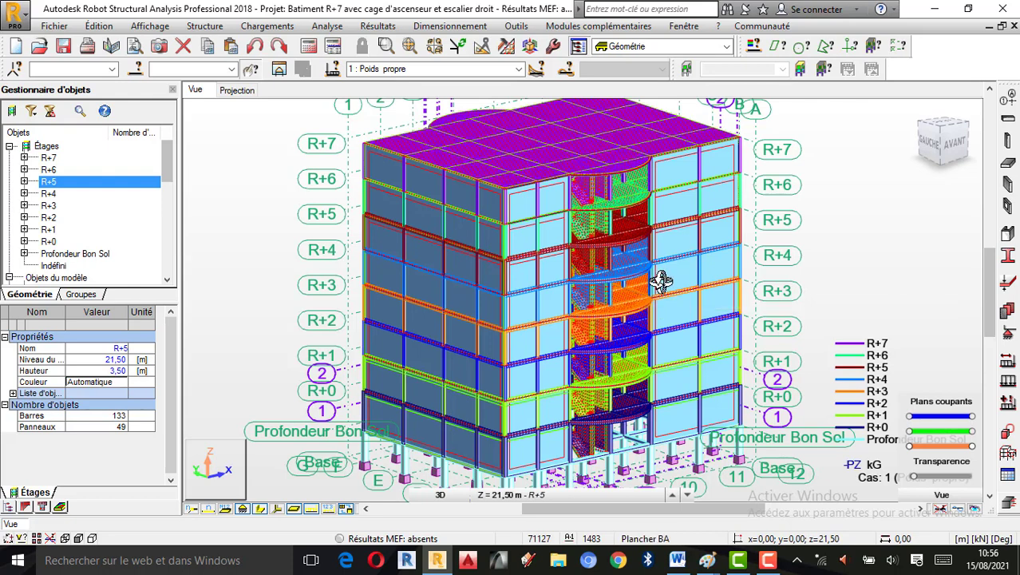
Step: Switch to Paint and view the Radier General tutorial title page and the Google screenshot listing the raft categories
mouse_move(710, 554)
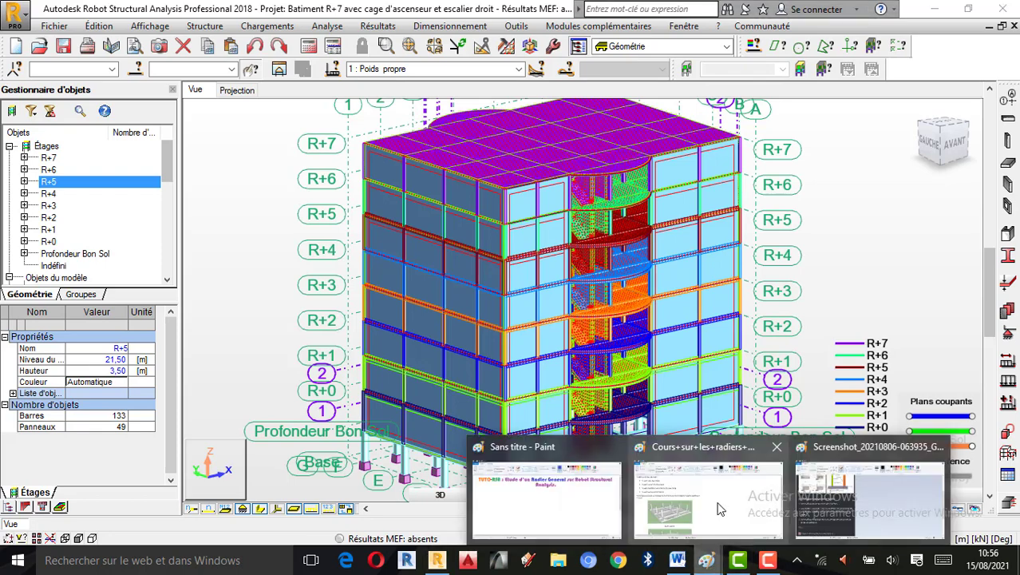
click(531, 491)
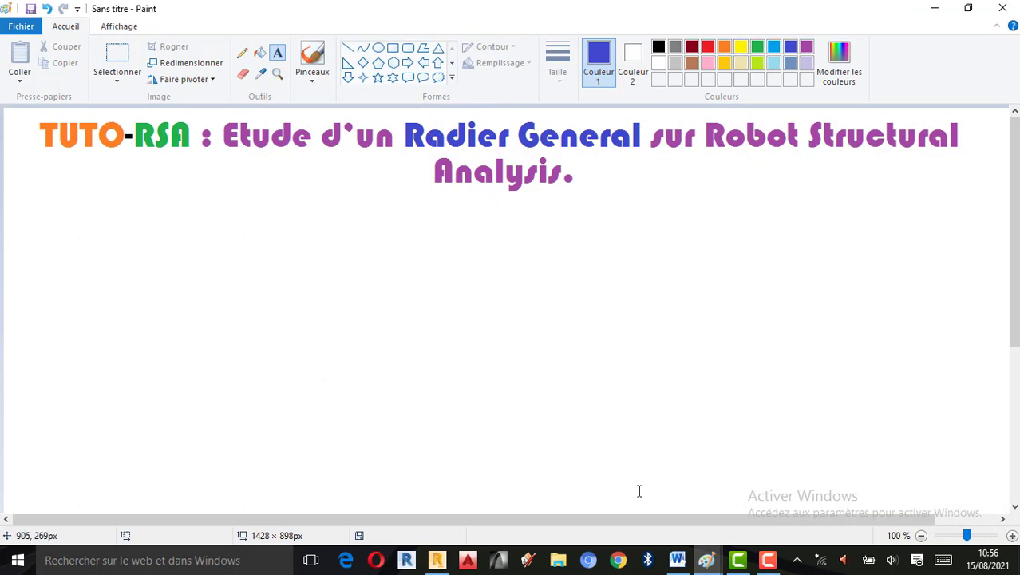
mouse_move(706, 559)
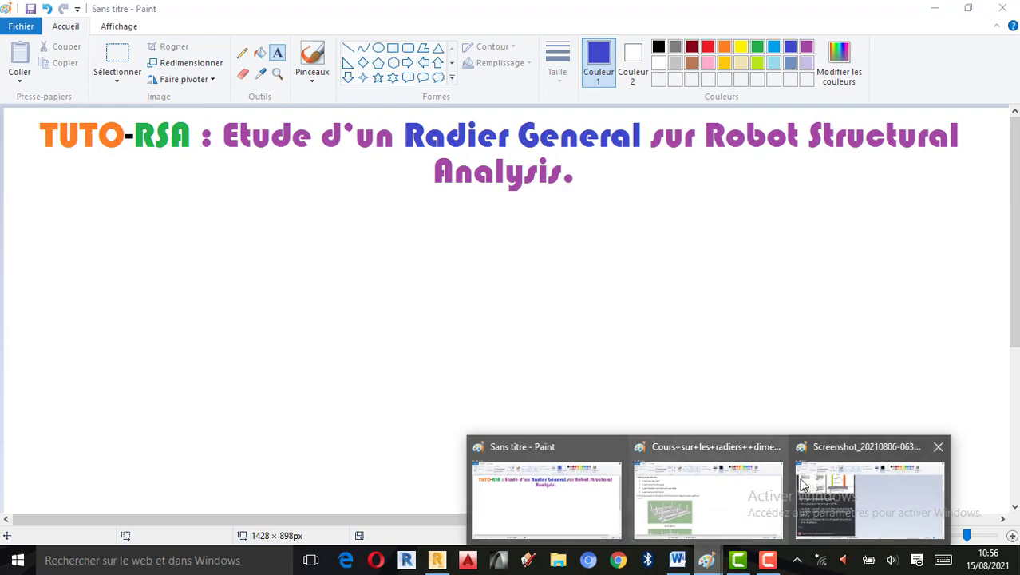
click(829, 493)
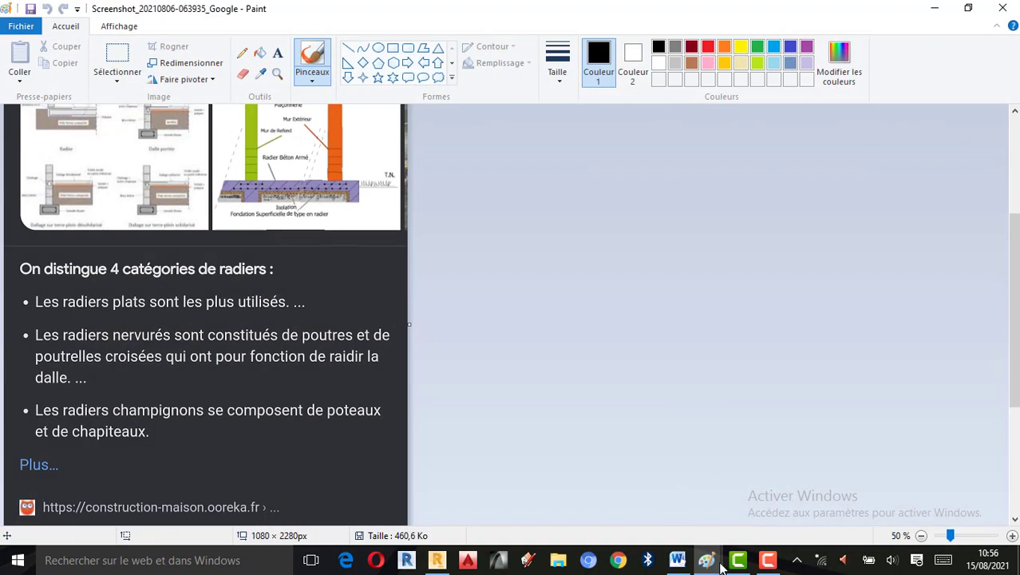
Step: In the raft course image, bracket the first two raft types, radier dalle and radier nervuré, with a thicker indigo pencil line
mouse_move(707, 559)
click(754, 493)
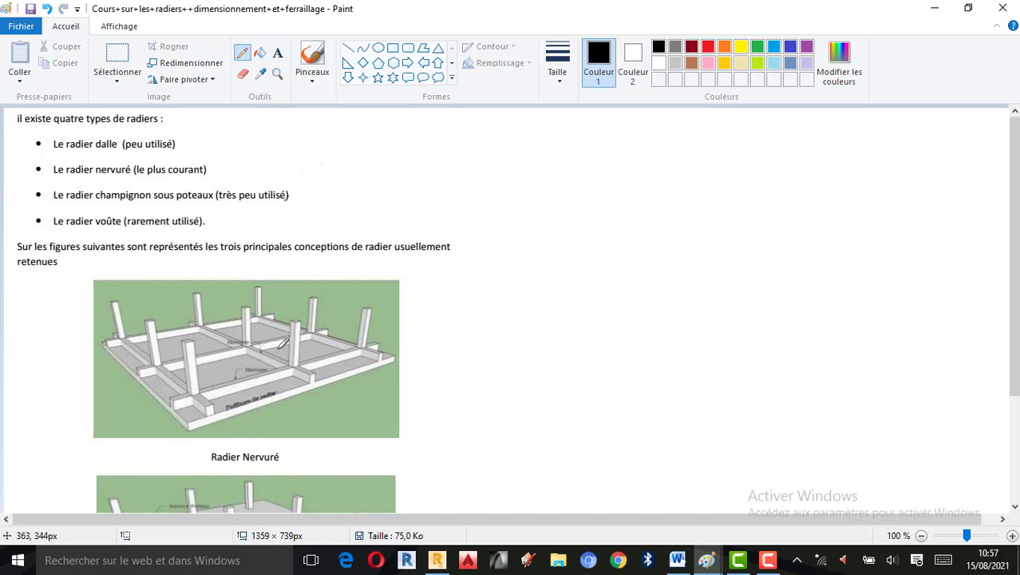
click(563, 76)
click(529, 141)
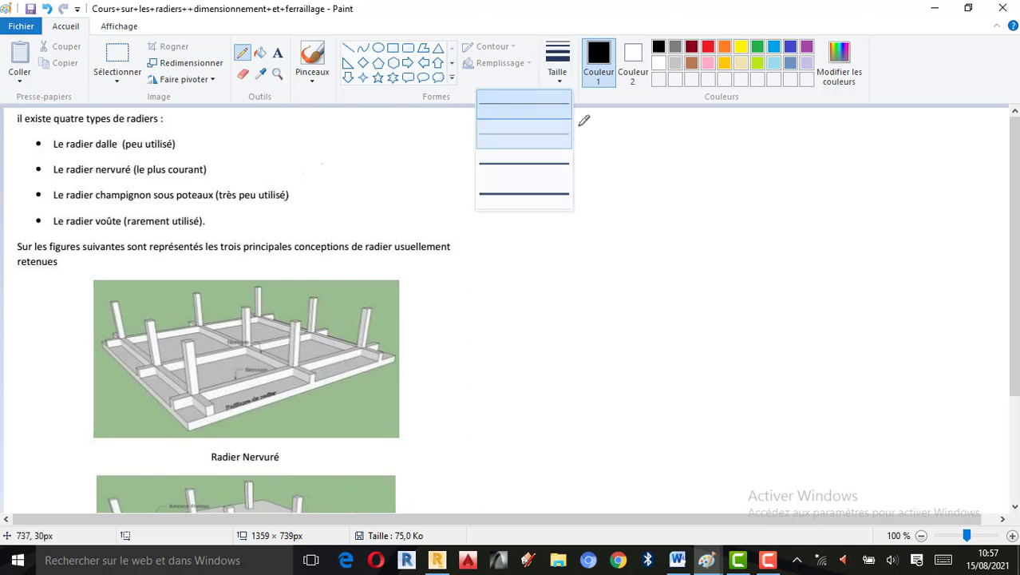
click(790, 49)
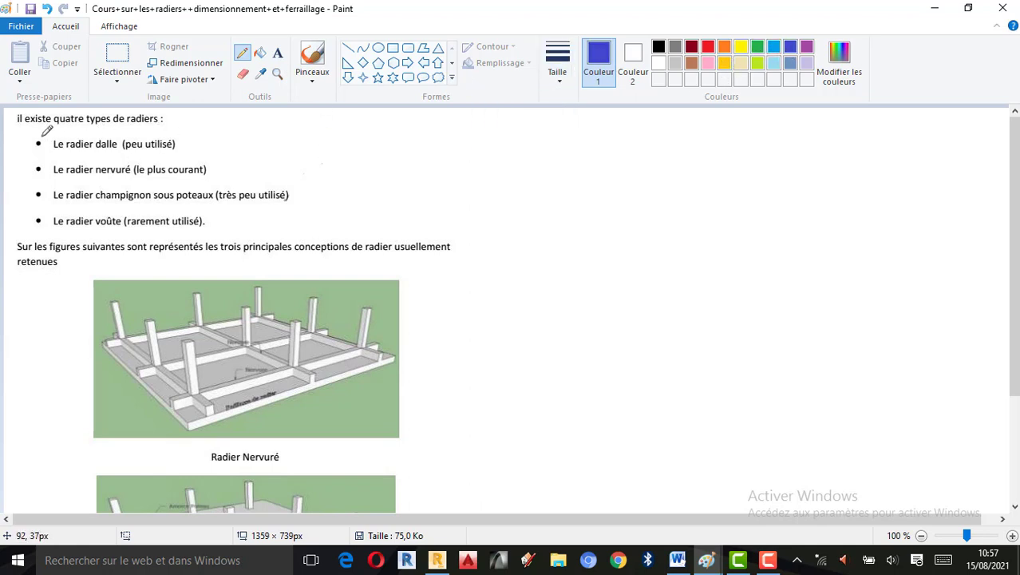
drag(35, 137, 28, 160)
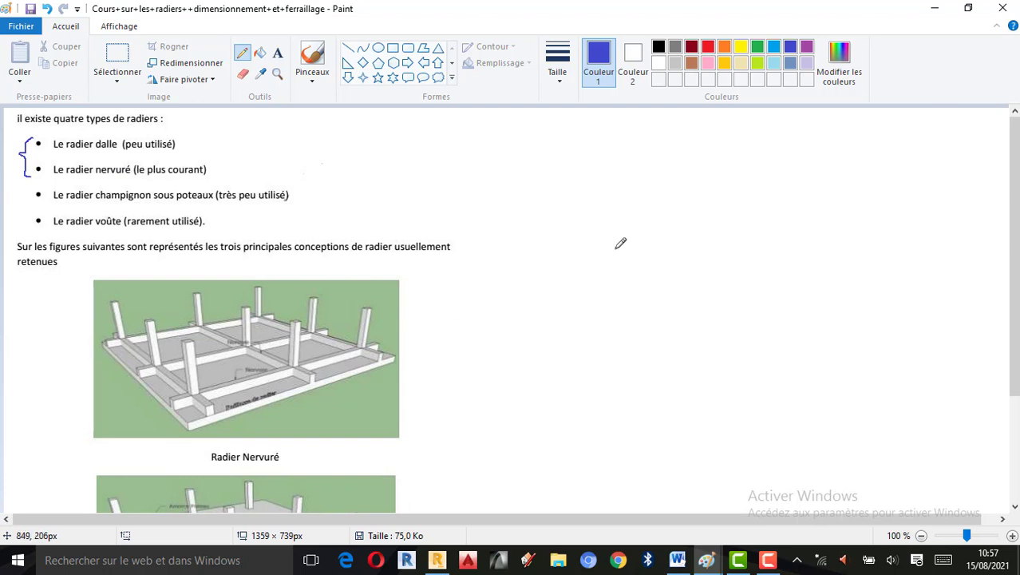
Step: Compare the raft categories in the Google screenshot with the course image's list and its Radier Nervuré and Radier Dalle figures
mouse_move(717, 569)
click(894, 495)
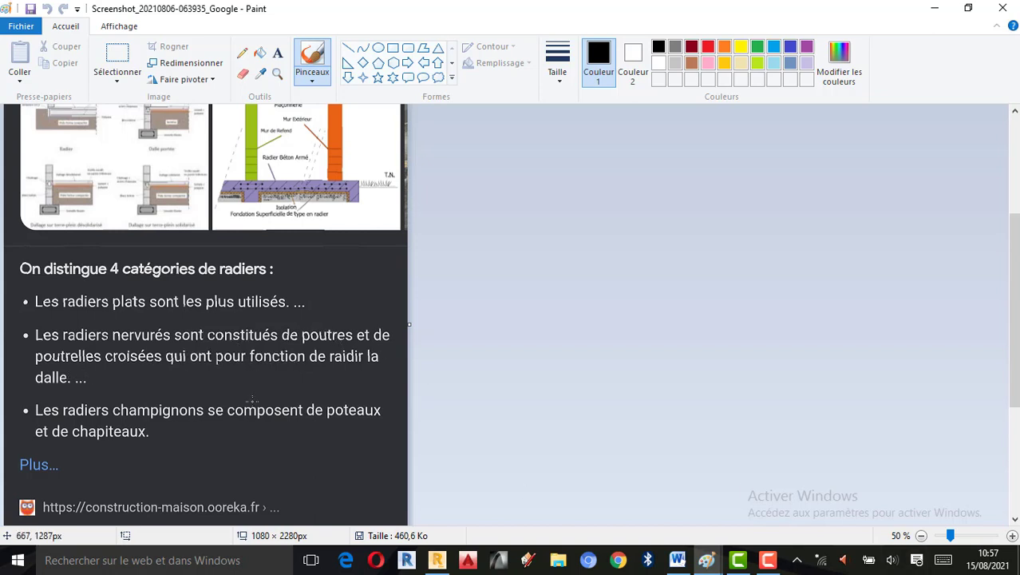
click(706, 561)
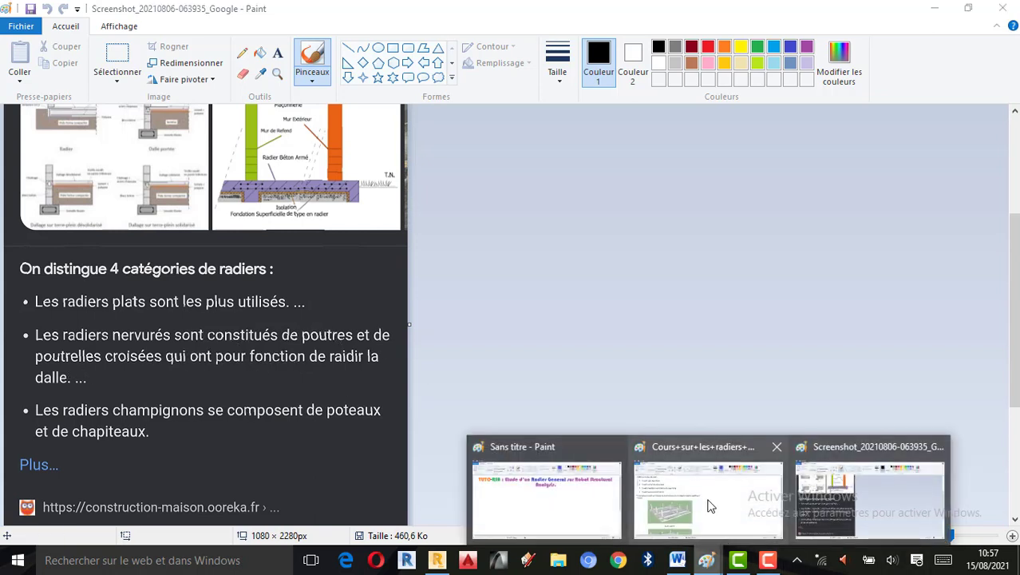
click(709, 504)
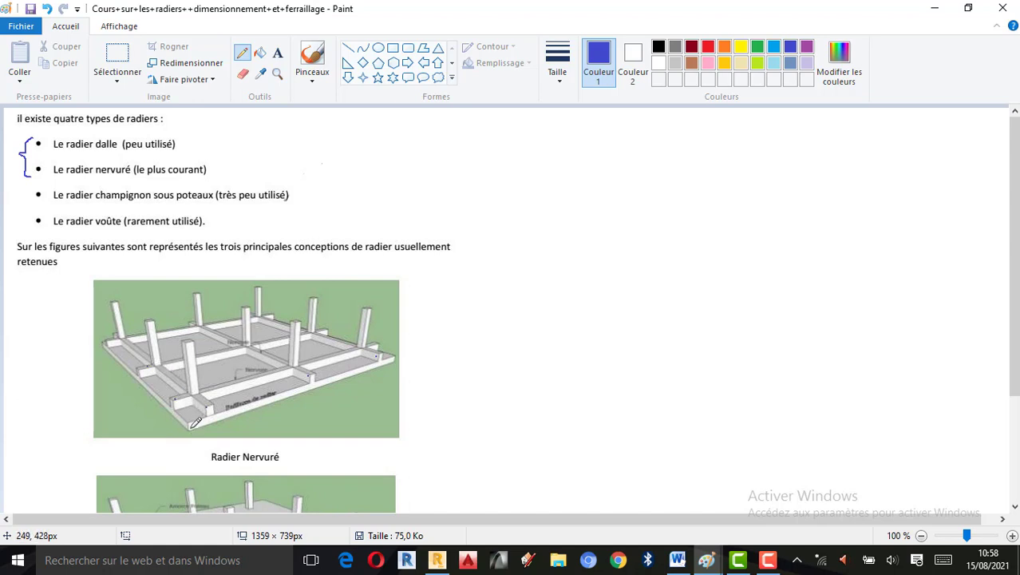
scroll(194, 427, down, 3)
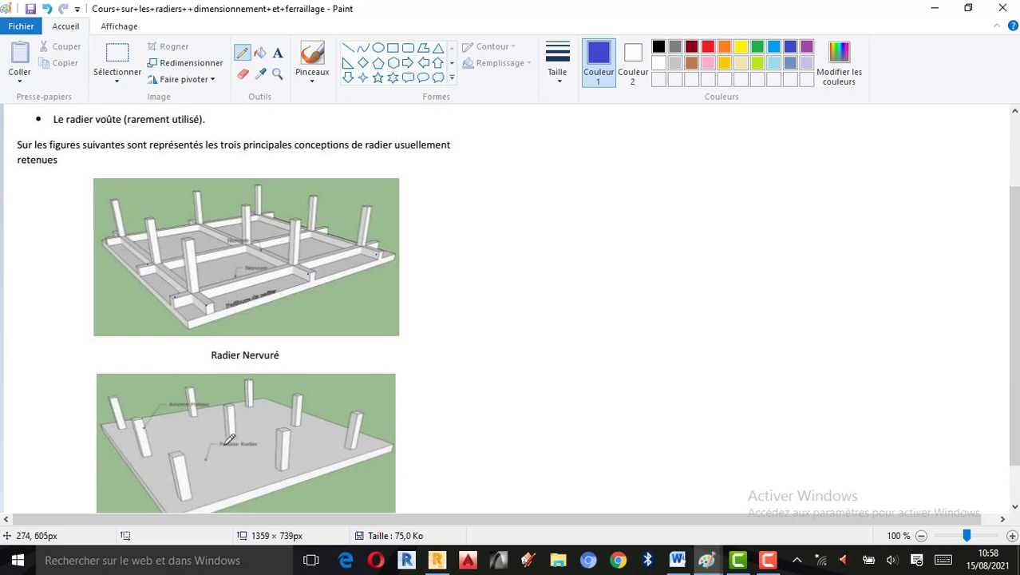
scroll(223, 447, down, 2)
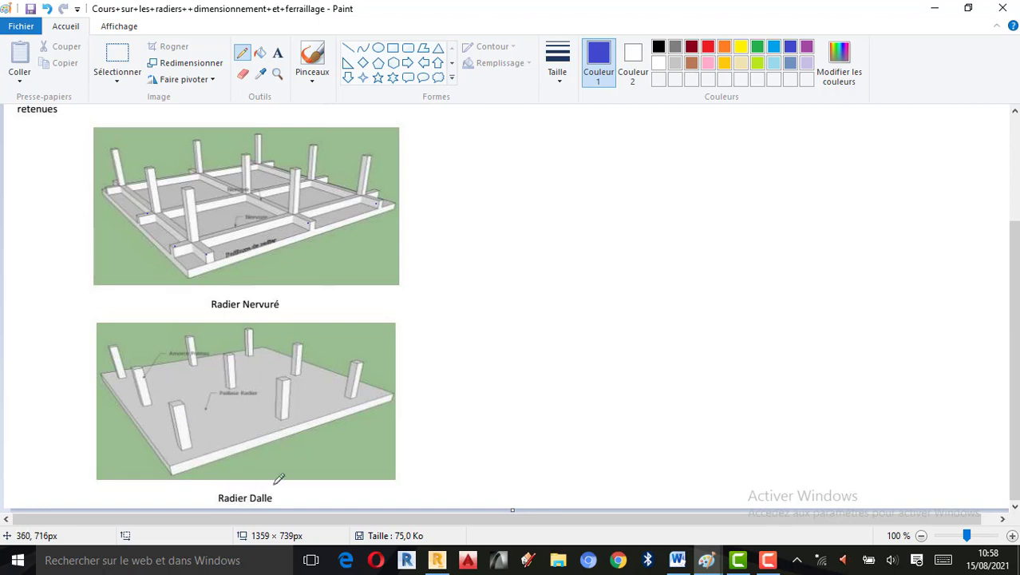
scroll(237, 243, up, 3)
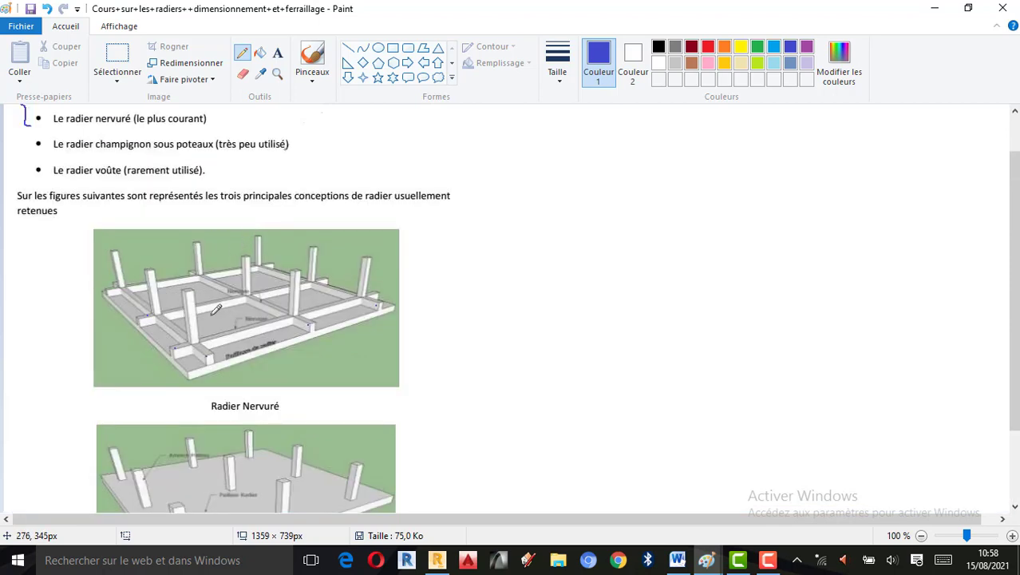
click(707, 559)
click(822, 520)
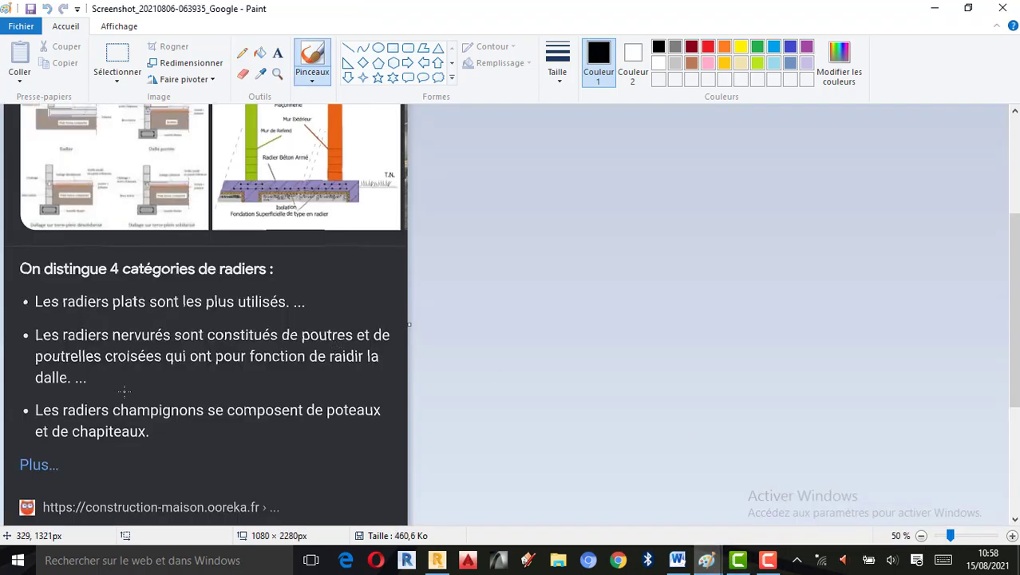